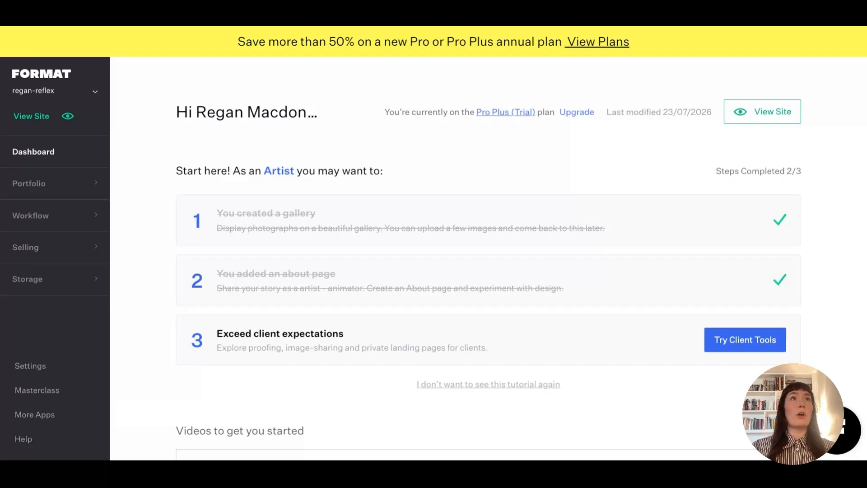
Create a new empty gallery page named 'Gallery' from the Portfolio pages list.
click(32, 190)
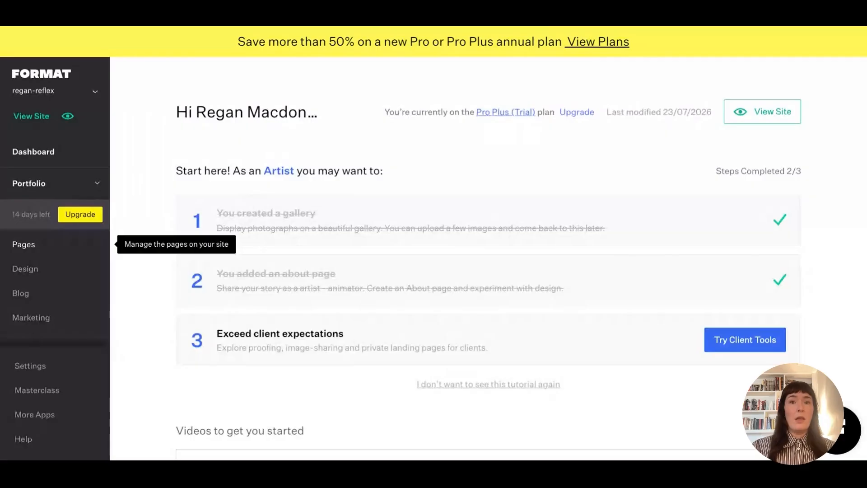
click(23, 244)
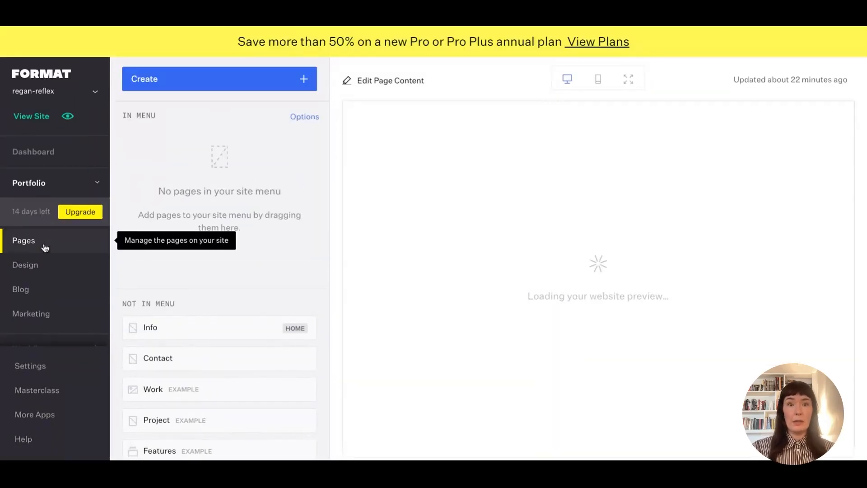
click(168, 87)
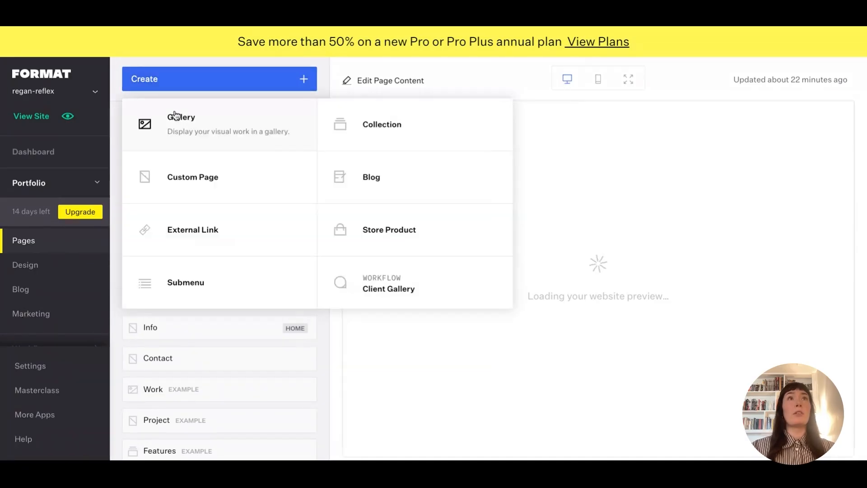
click(182, 132)
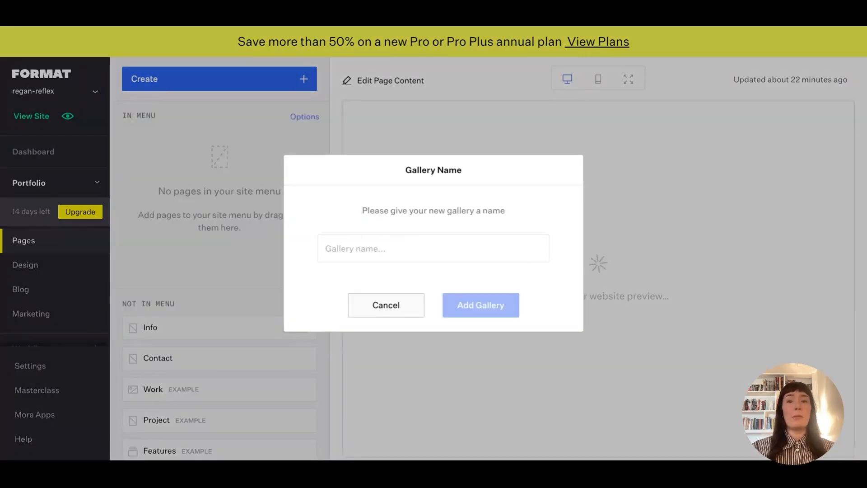
click(360, 251)
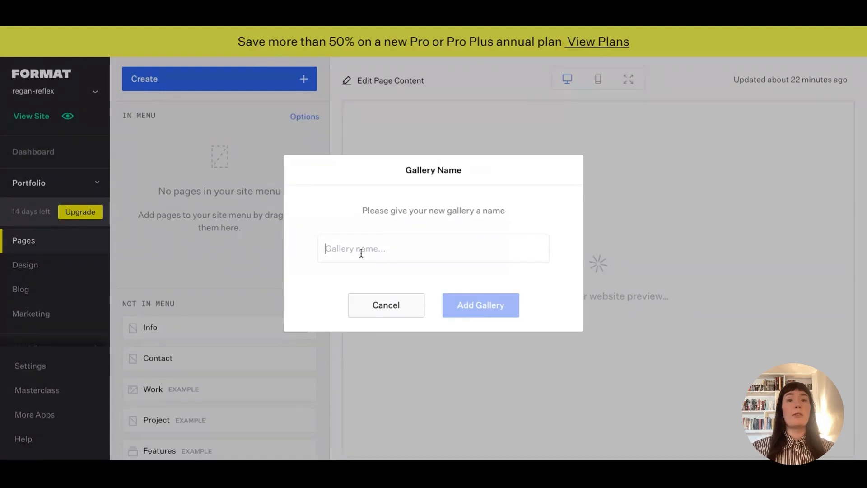
text(Gallery)
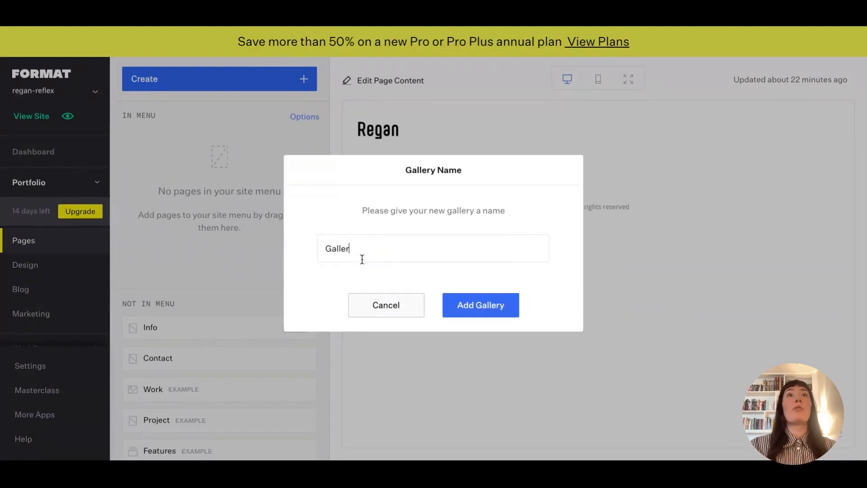
click(465, 309)
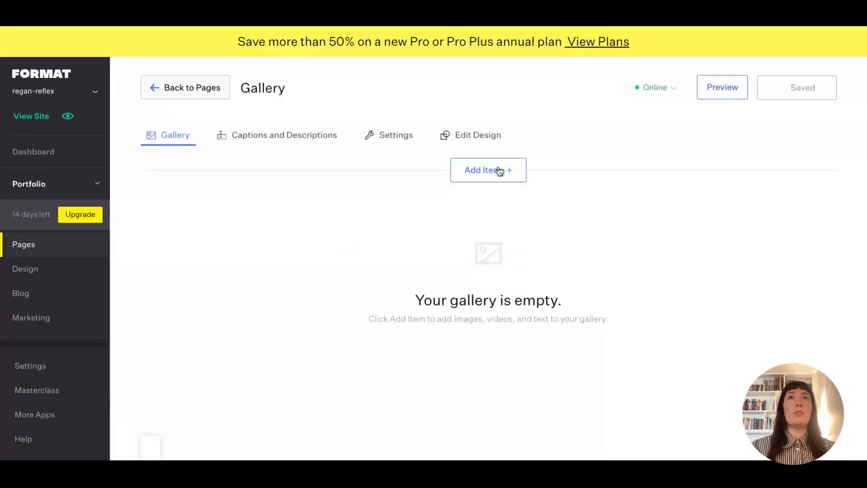
Upload 15 photographs into the Gallery page as image items.
click(493, 171)
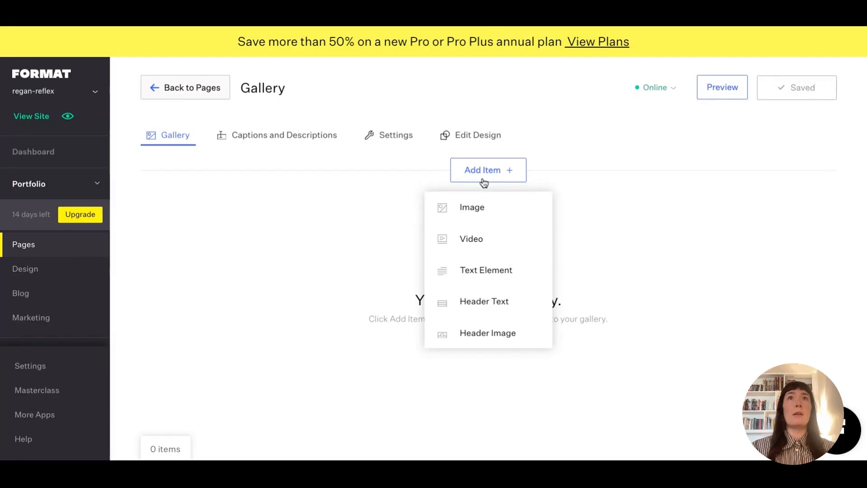
click(475, 210)
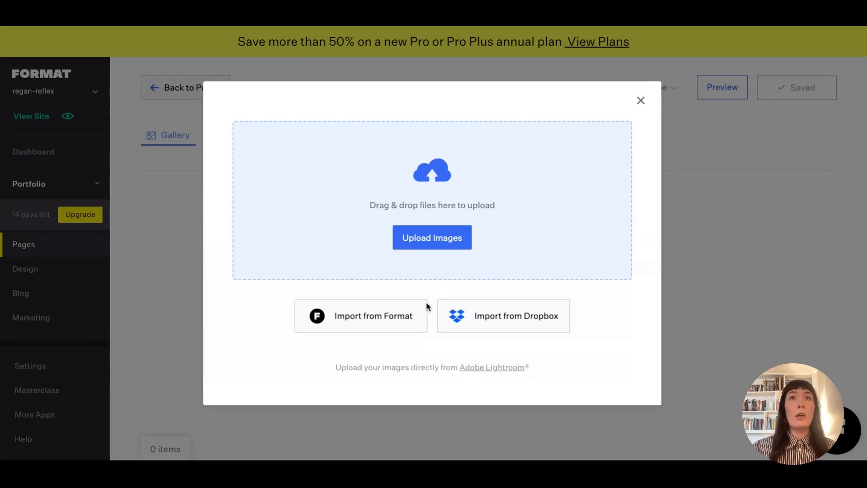
click(420, 247)
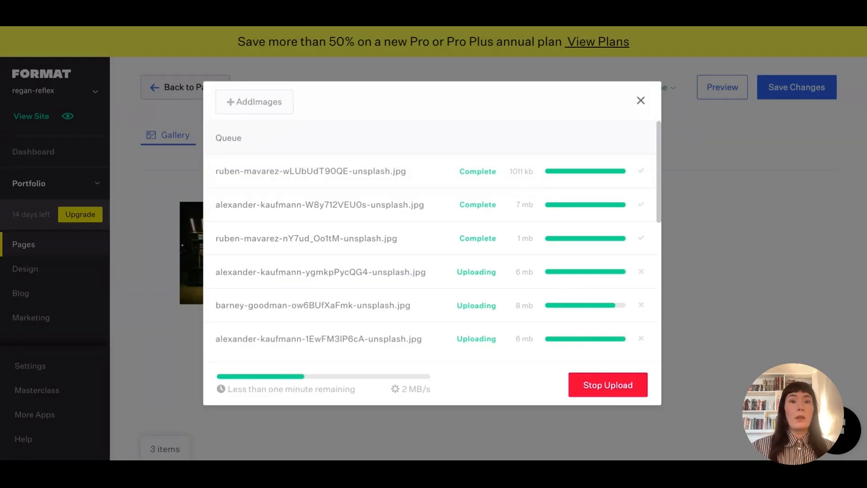
scroll(516, 311, down, 1)
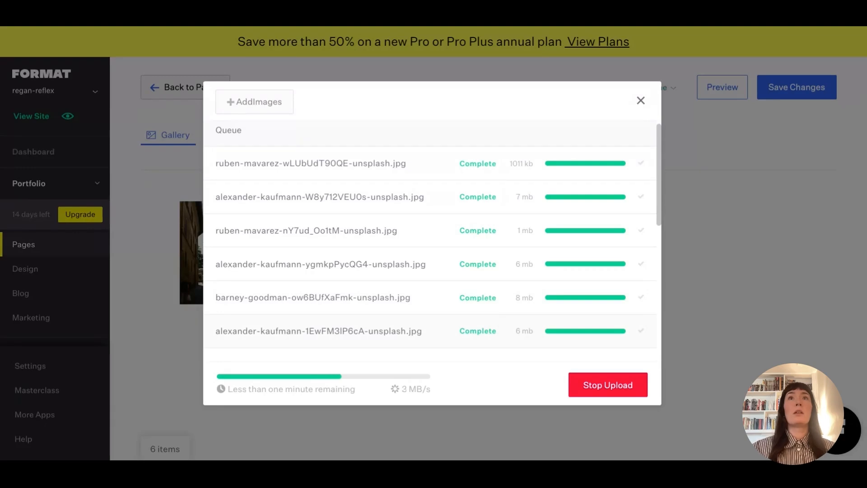
scroll(499, 322, down, 3)
scroll(432, 315, down, 1)
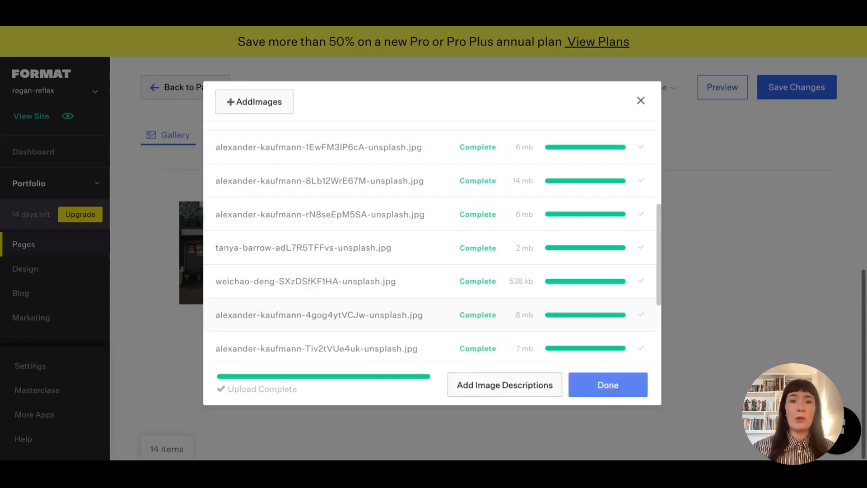
click(612, 390)
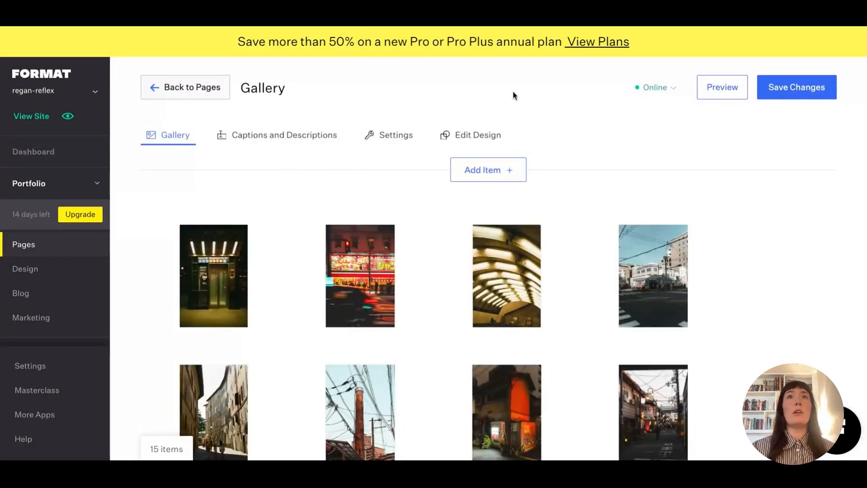
Save the Gallery page with its 15 uploaded images.
click(486, 173)
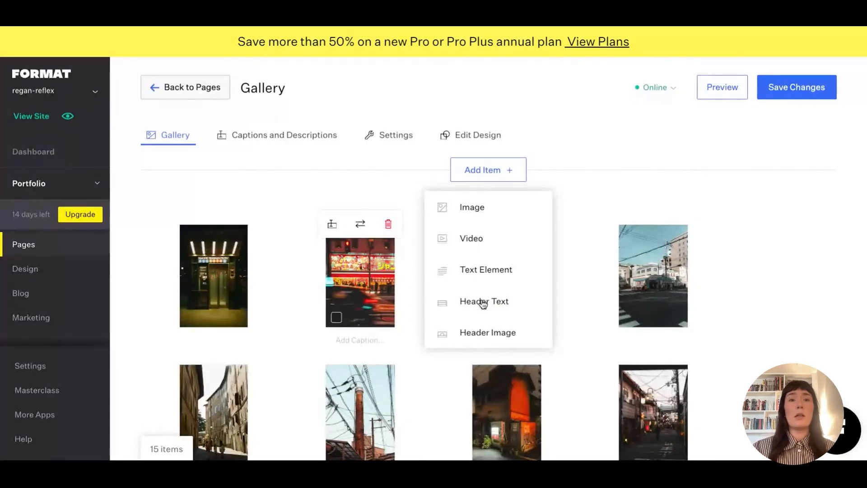
click(410, 181)
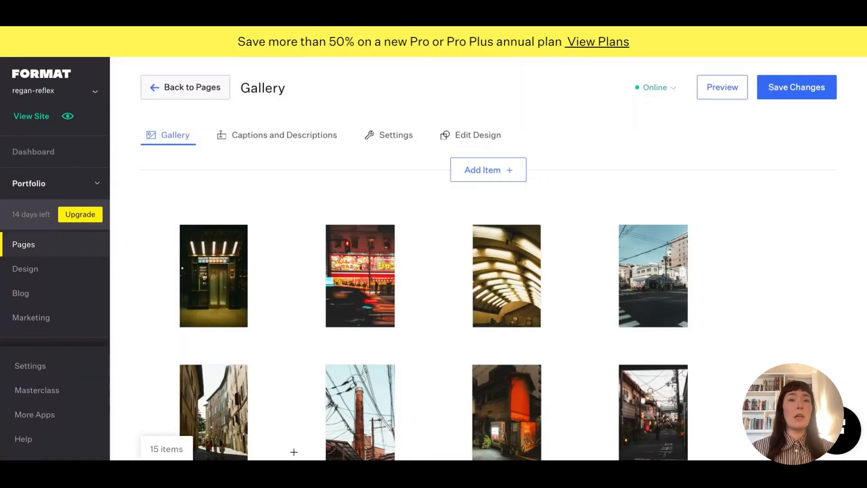
click(781, 88)
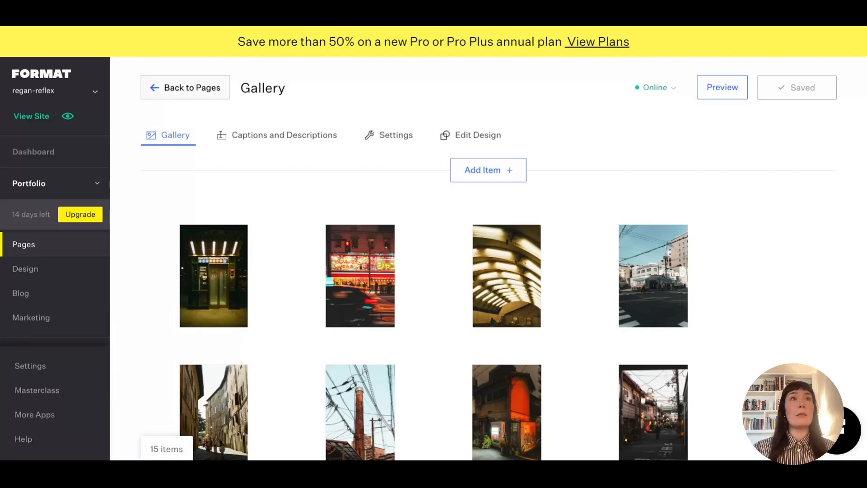
key(Tab)
Create a blank custom page named 'About'.
click(23, 244)
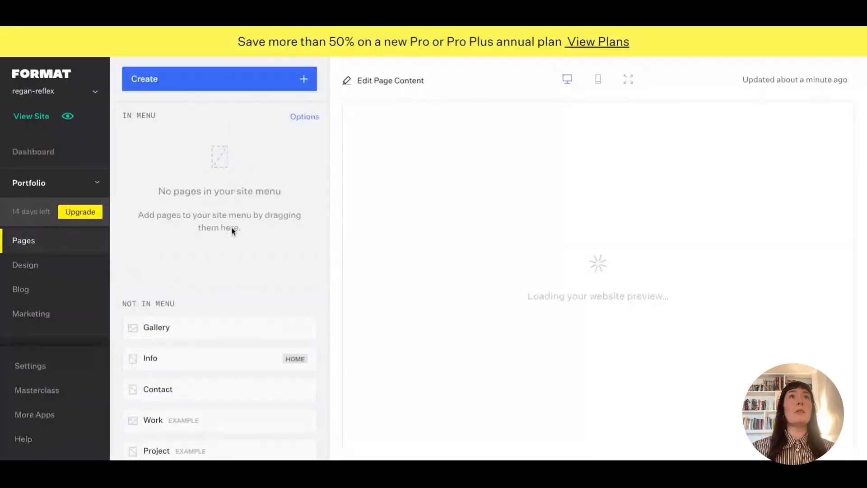
click(213, 85)
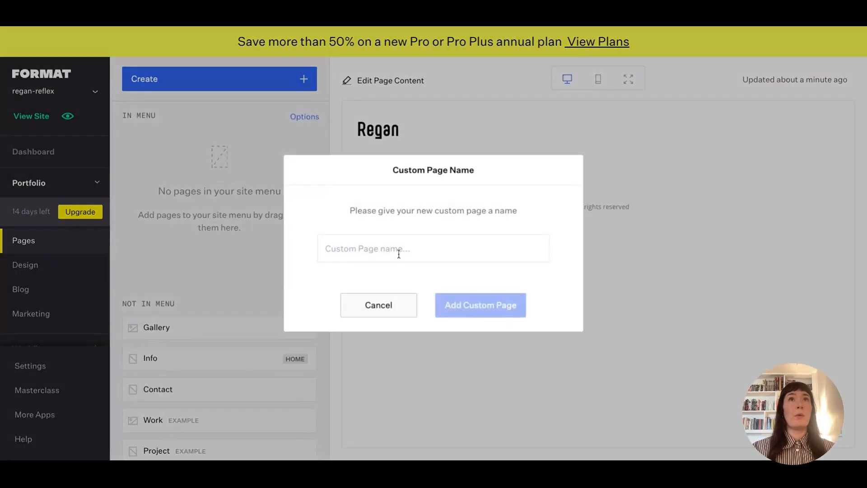
text(About)
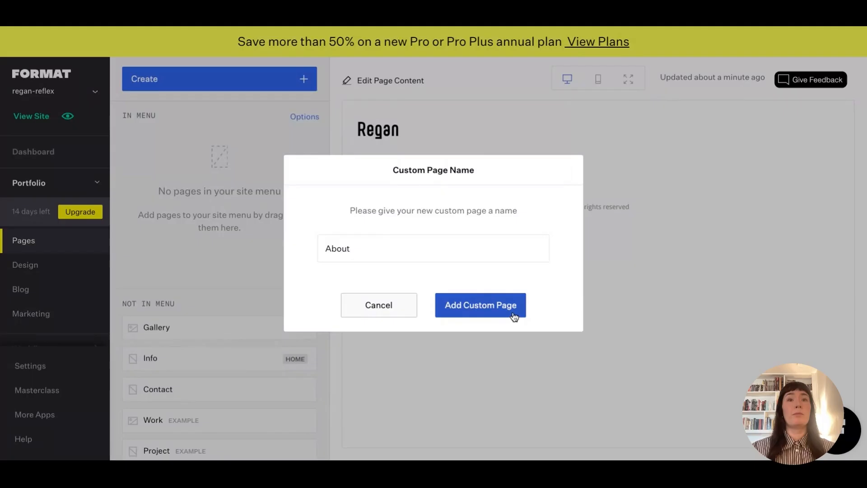
click(498, 312)
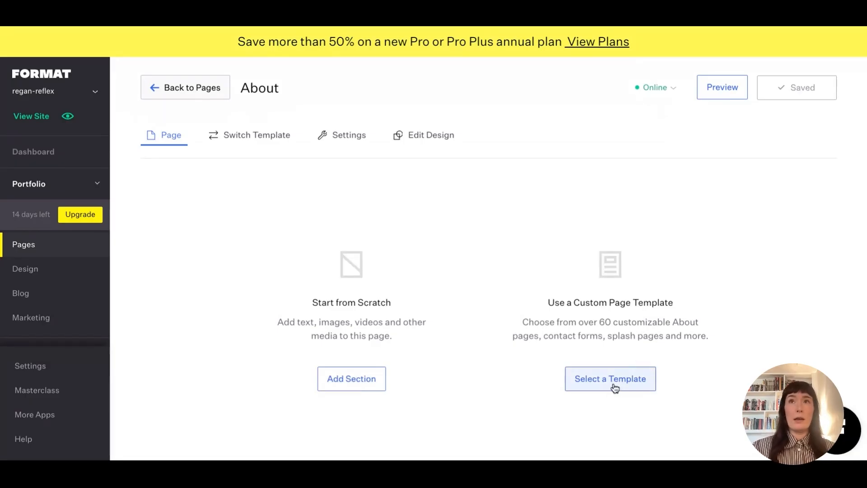
Add an image-and-text section with placeholder Lorem Ipsum heading and paragraphs to the About page.
click(364, 382)
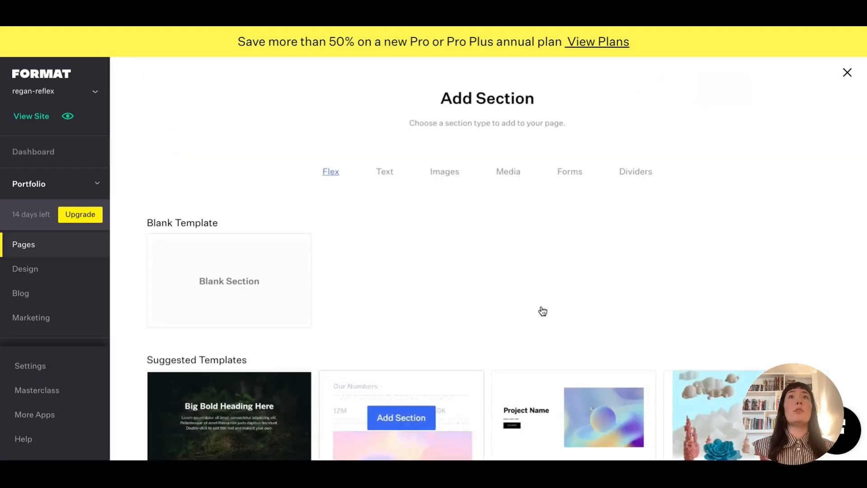
scroll(513, 288, down, 3)
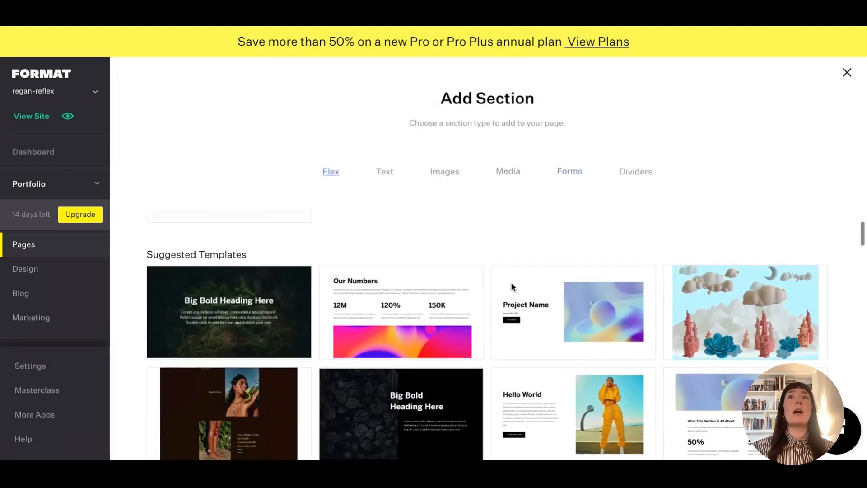
scroll(513, 287, up, 2)
scroll(519, 271, up, 1)
click(568, 172)
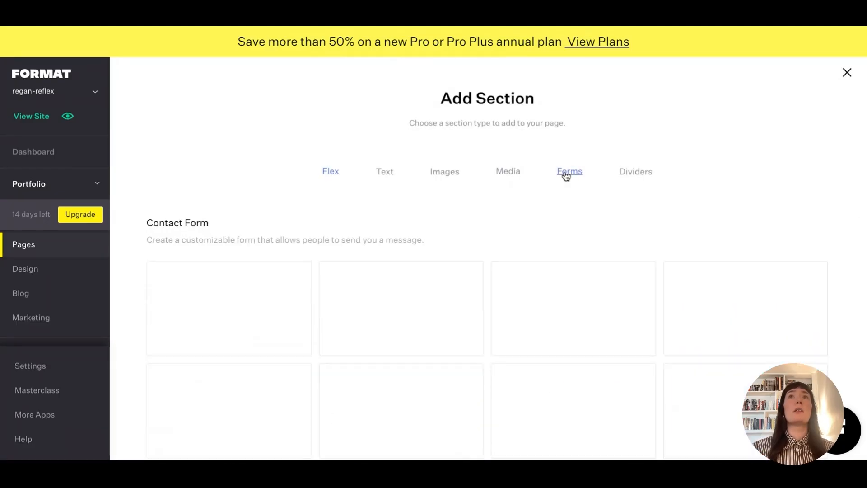
click(444, 172)
scroll(514, 386, down, 5)
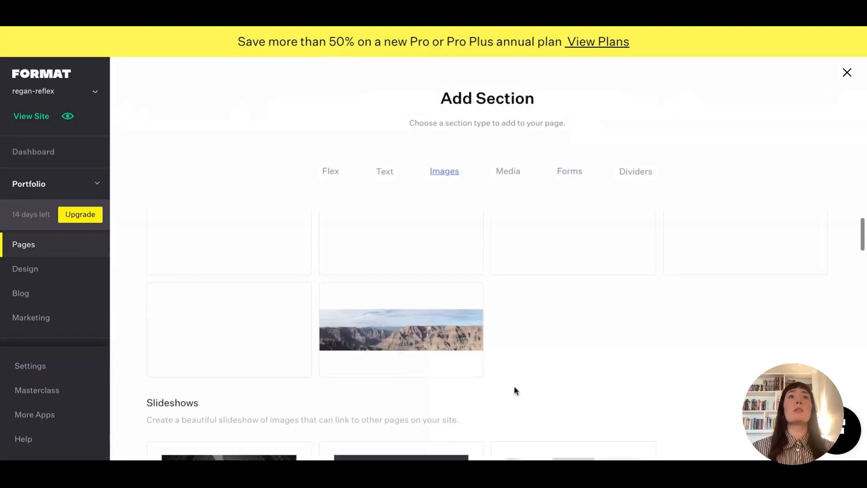
scroll(516, 391, down, 6)
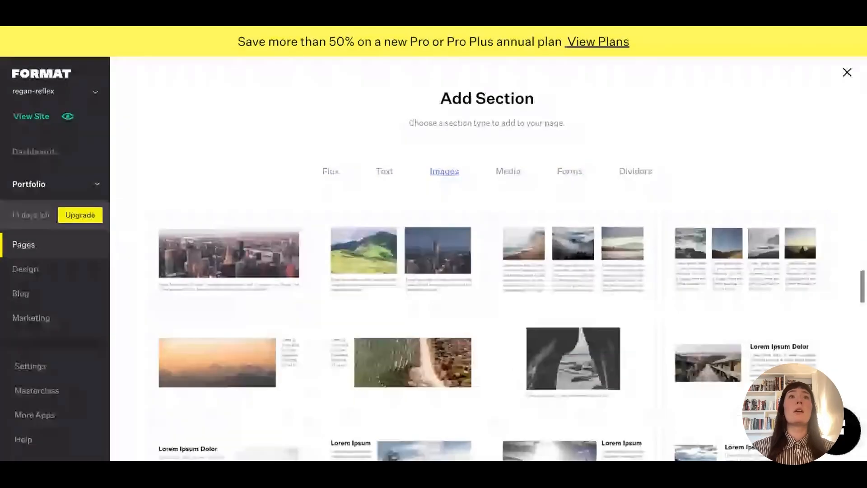
scroll(430, 396, down, 2)
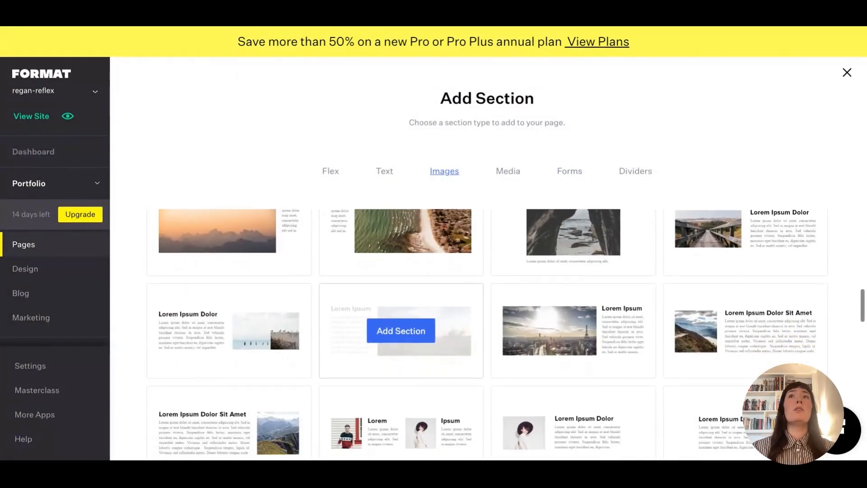
click(746, 330)
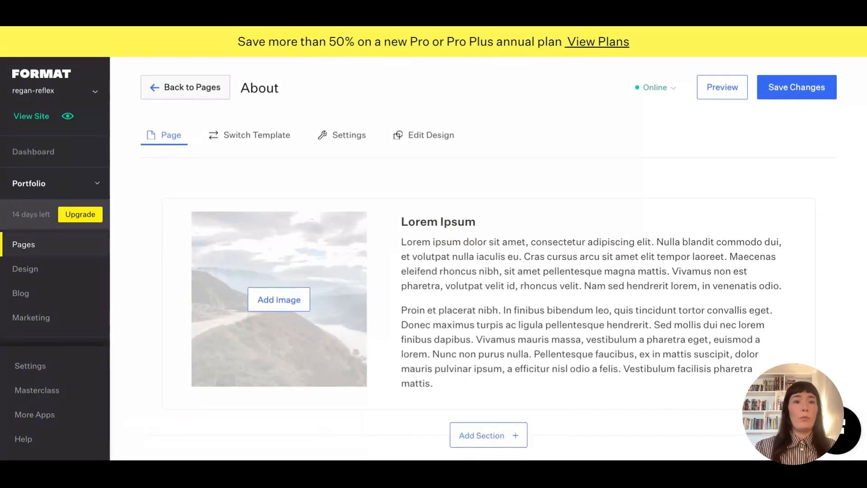
Place a portrait in the About image slot, crop it Round and reposition it within the circle.
click(267, 300)
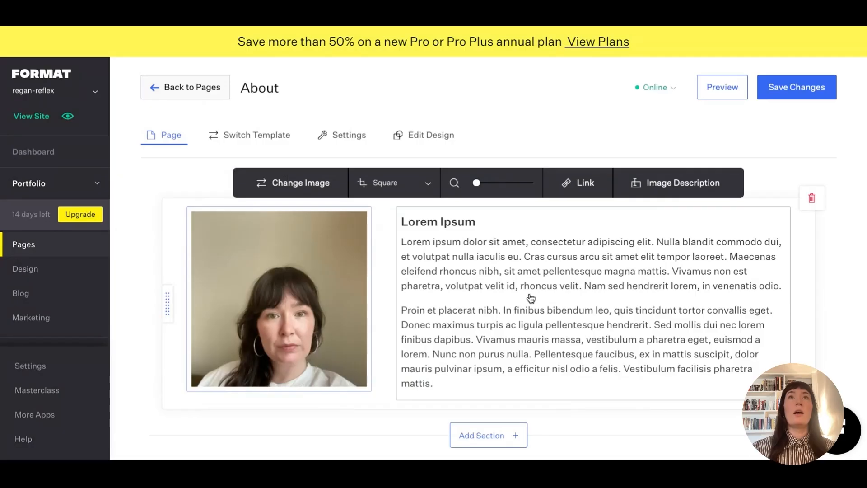
click(387, 190)
click(380, 259)
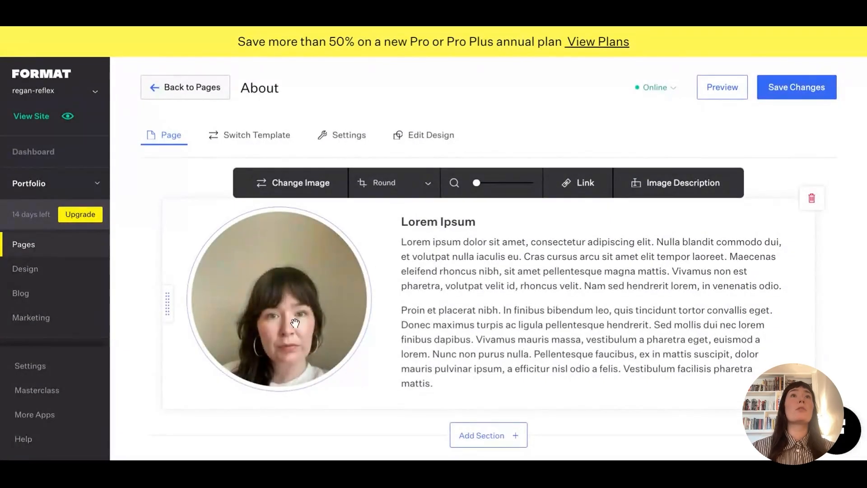
drag(291, 313, 278, 289)
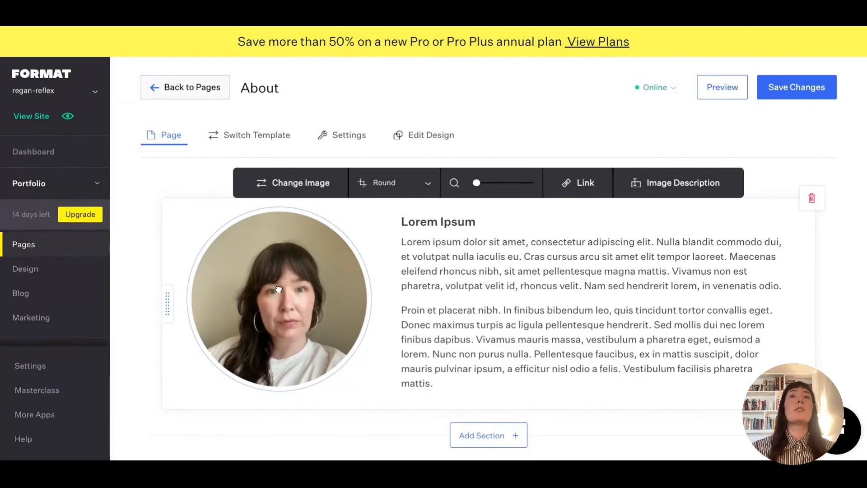
click(498, 277)
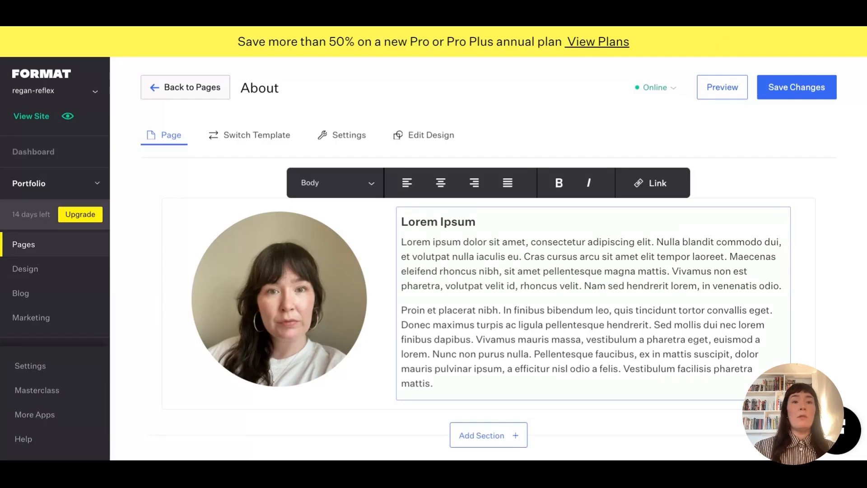
Save the About page changes and return to the pages list.
click(775, 100)
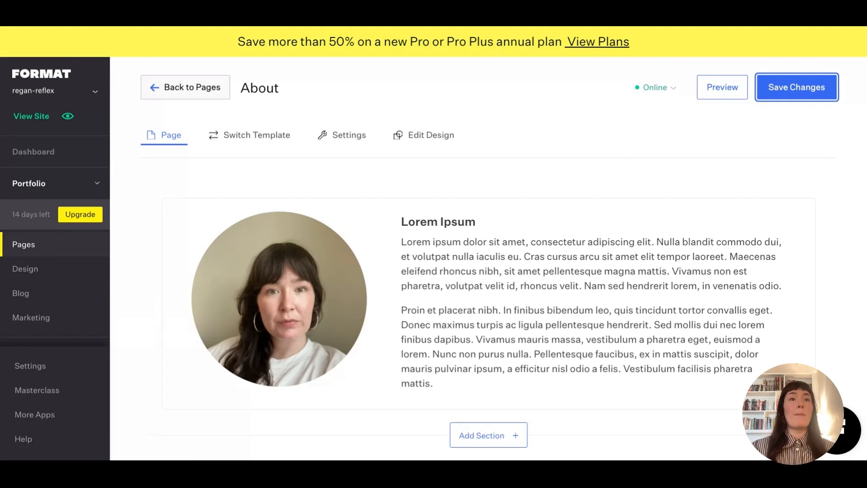
click(68, 244)
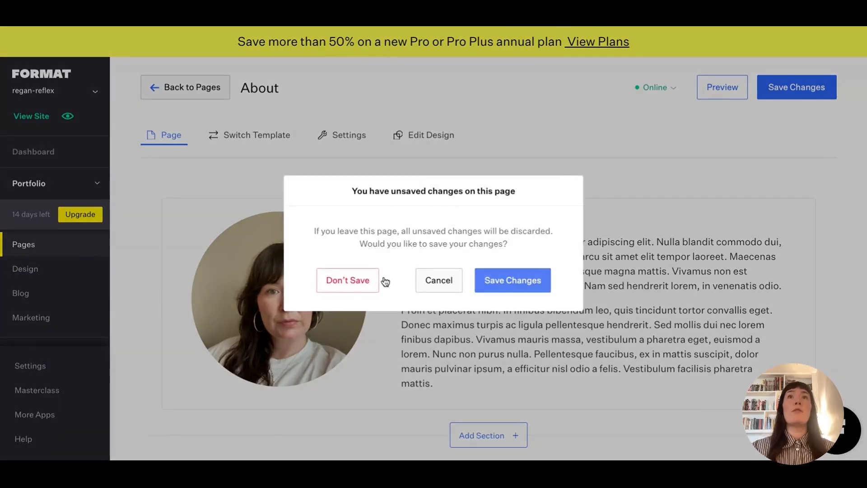
click(524, 281)
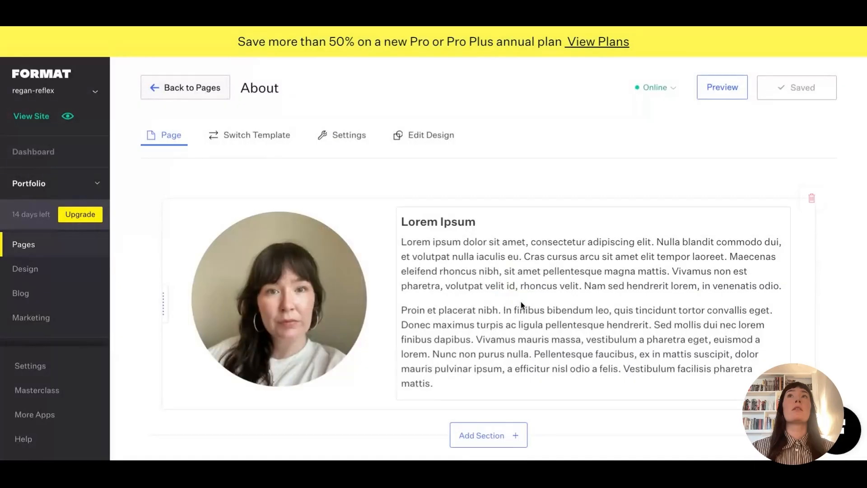
click(38, 251)
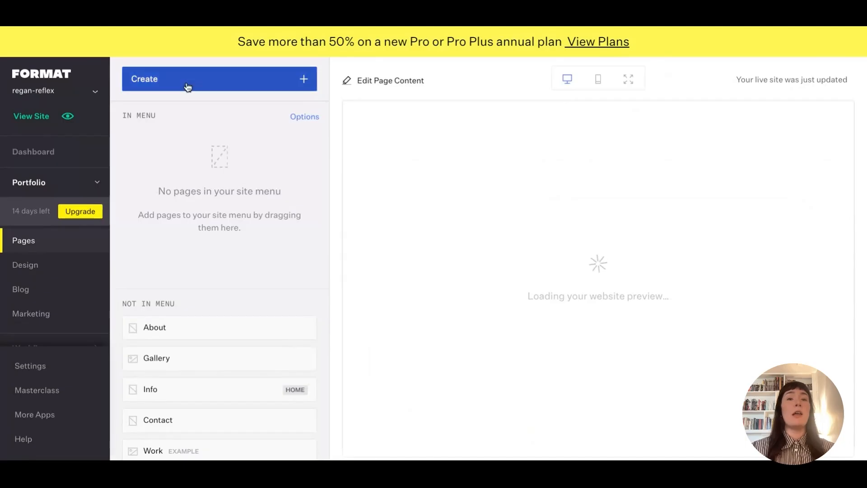
Create a new custom page named 'contact'.
click(188, 87)
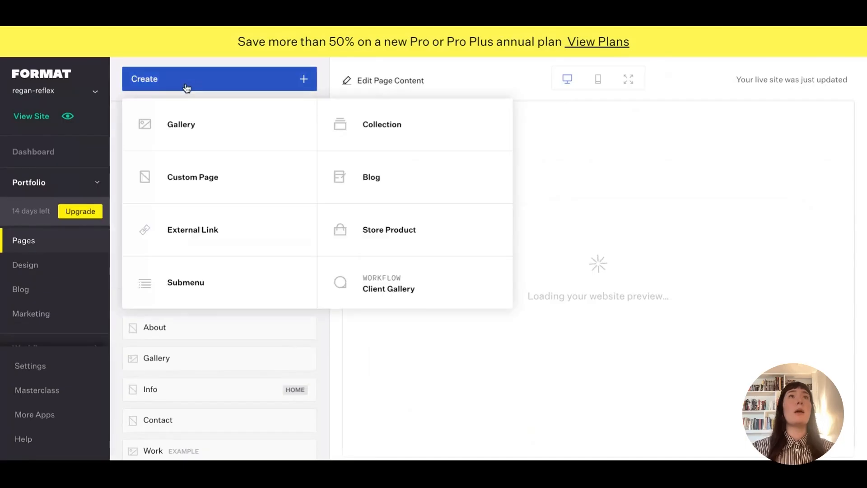
click(210, 188)
click(358, 249)
text(c)
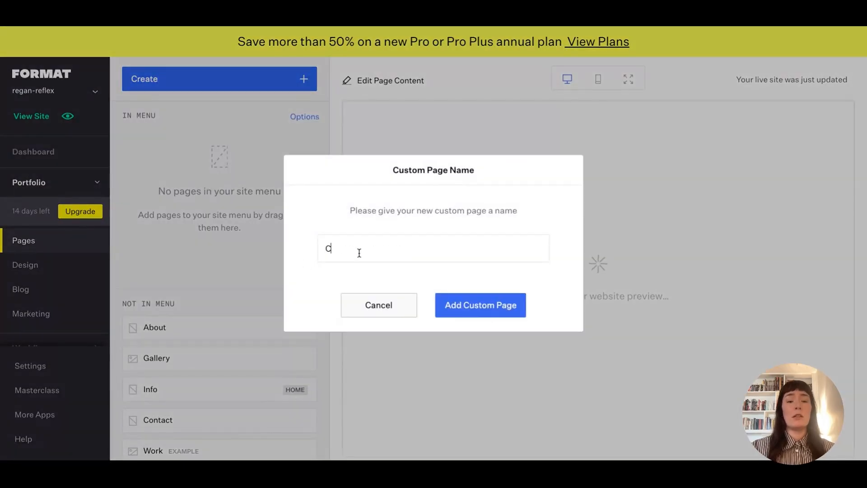
text(ontact)
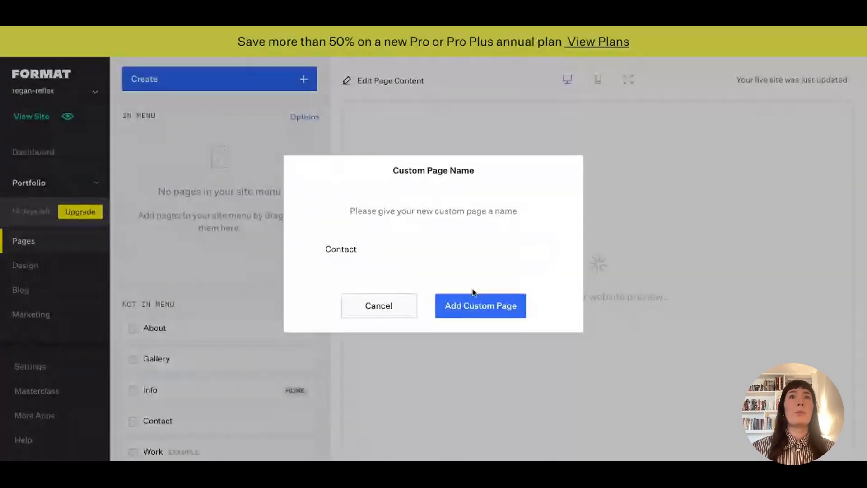
click(457, 305)
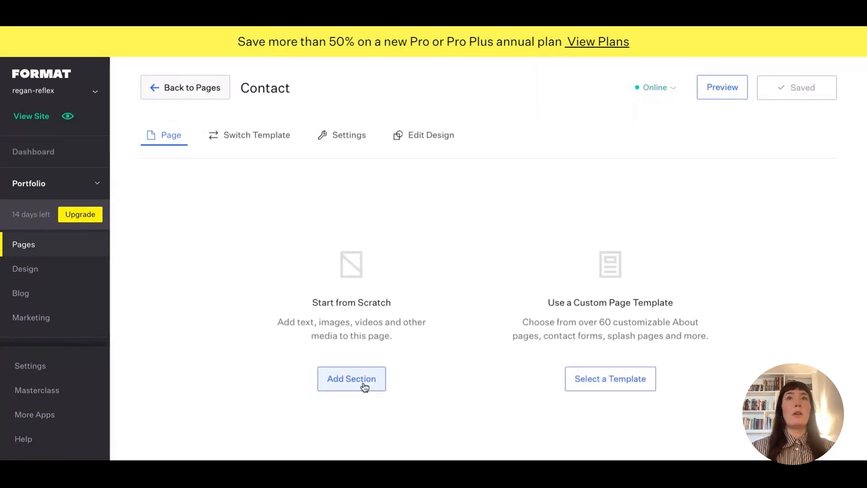
Add the first Contact Form template, with Name, Email and Message fields, to the Contact page.
click(364, 387)
click(571, 177)
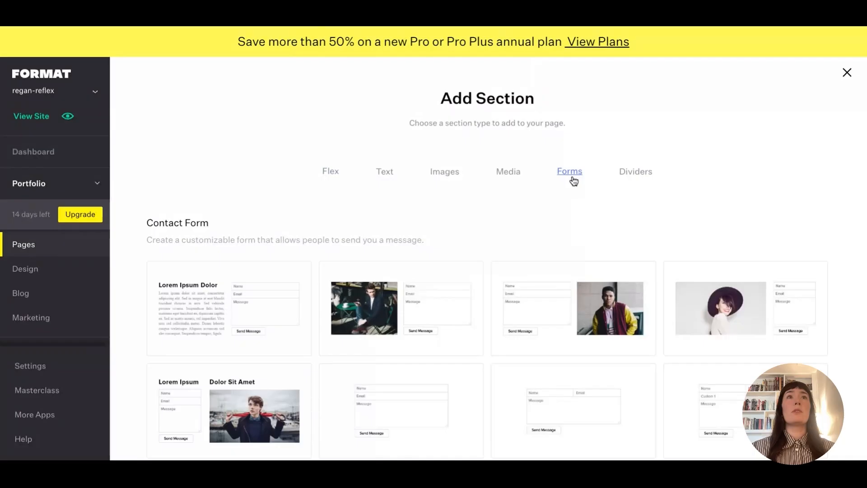
mouse_move(272, 313)
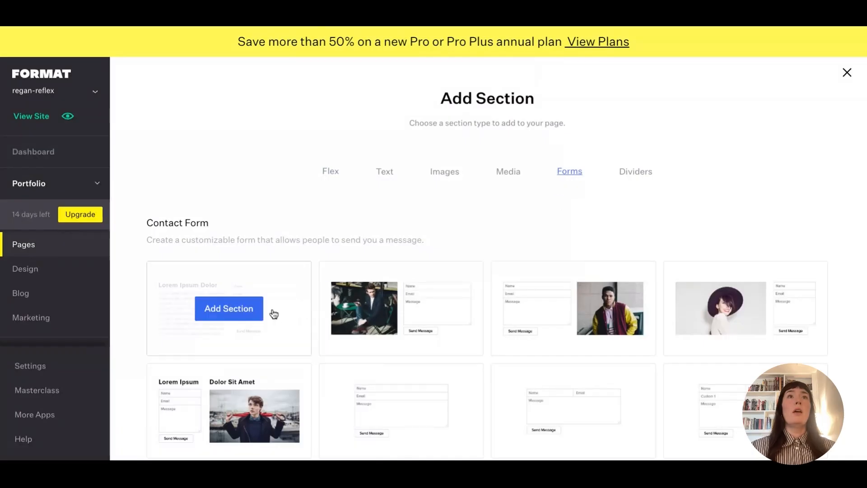
click(239, 313)
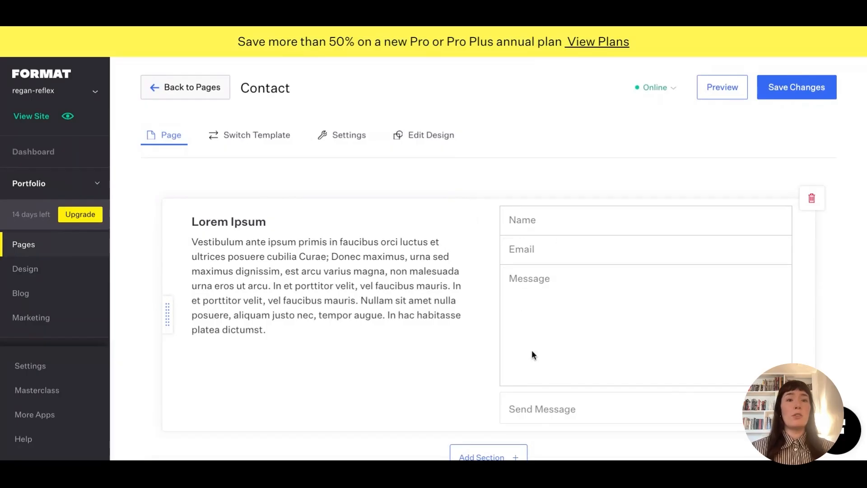
scroll(374, 339, down, 1)
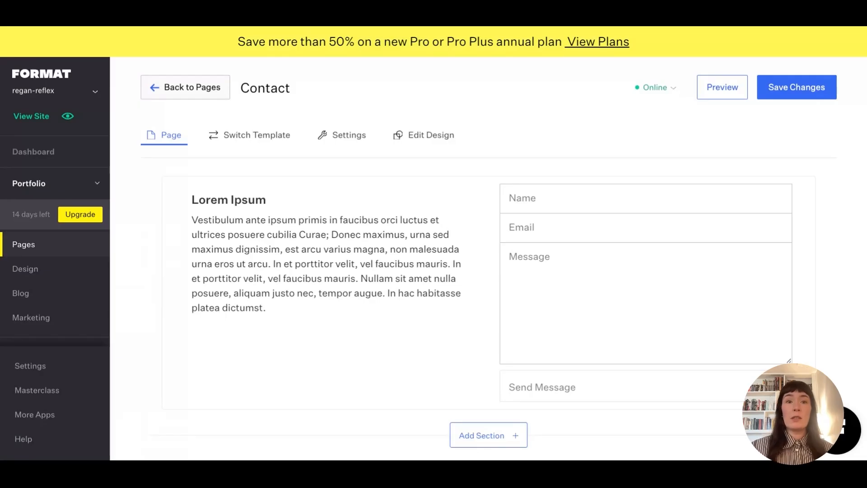
Replace the Lorem Ipsum heading with 'Contact me'.
click(217, 204)
triple_click(217, 205)
text(Contac)
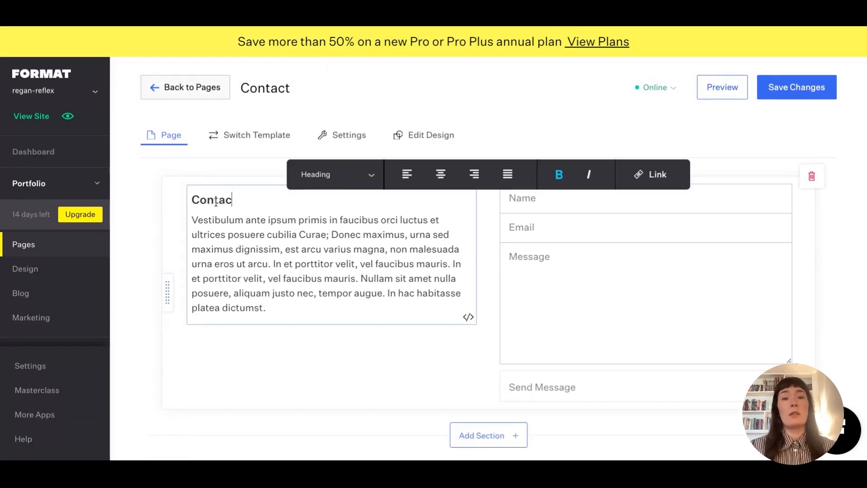
text(t me)
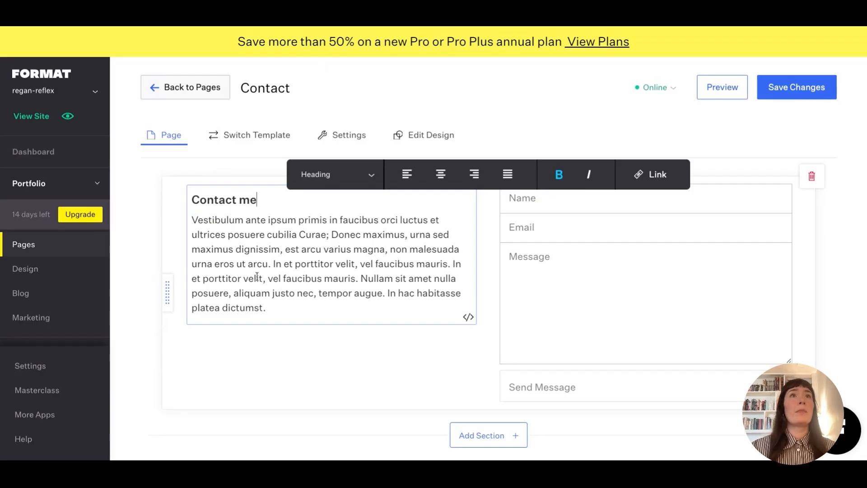
Insert the owner's e-mail address on a new line above the body paragraph.
click(270, 309)
drag(270, 309, 188, 221)
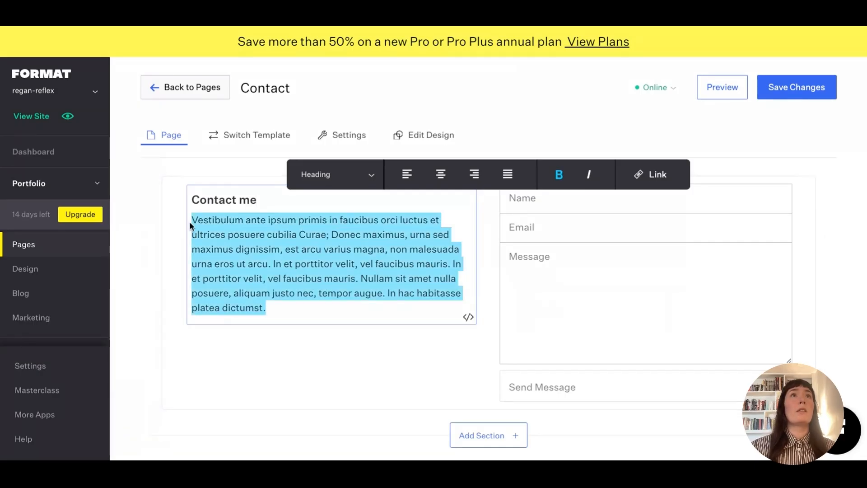
click(212, 221)
click(194, 221)
key(Return)
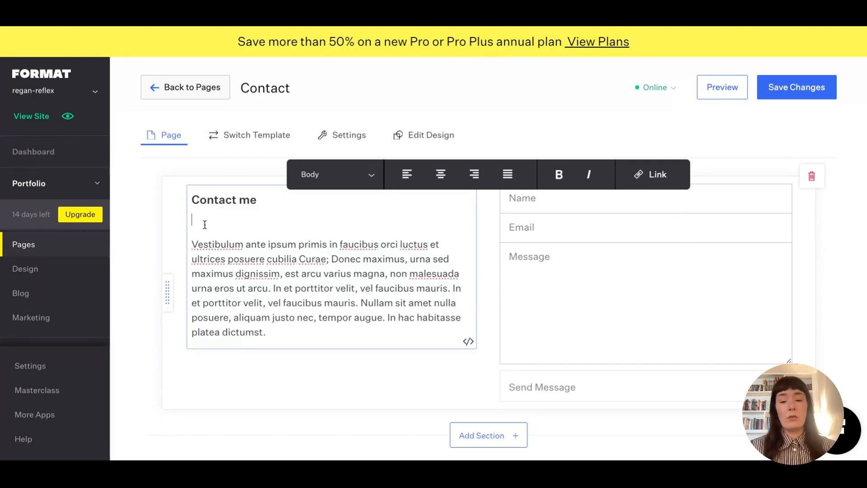
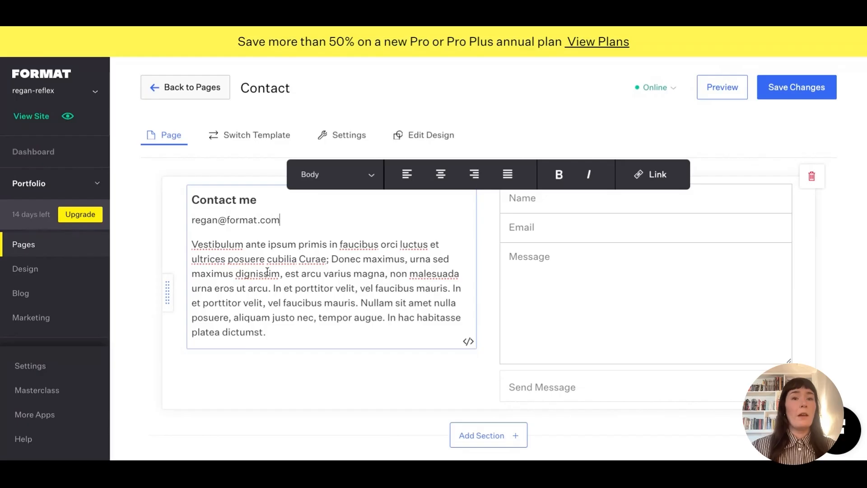
triple_click(220, 220)
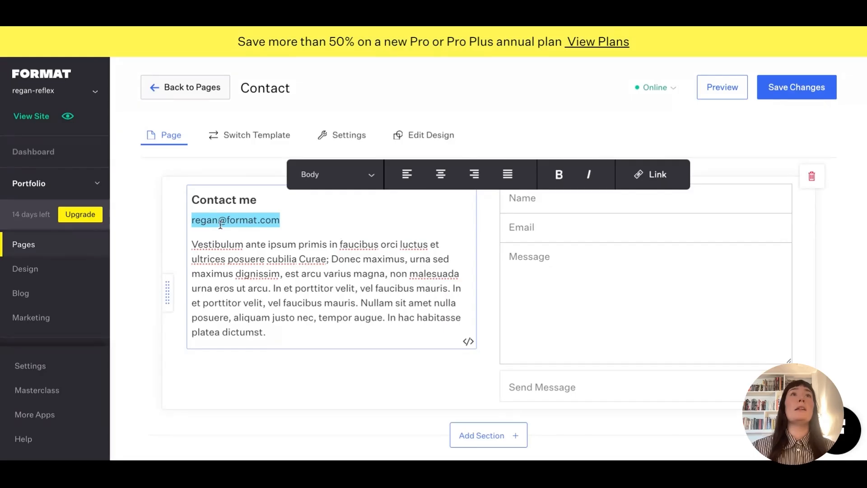
Make the Contact page's e-mail line a mailto link, save the page, and return to Pages.
click(651, 174)
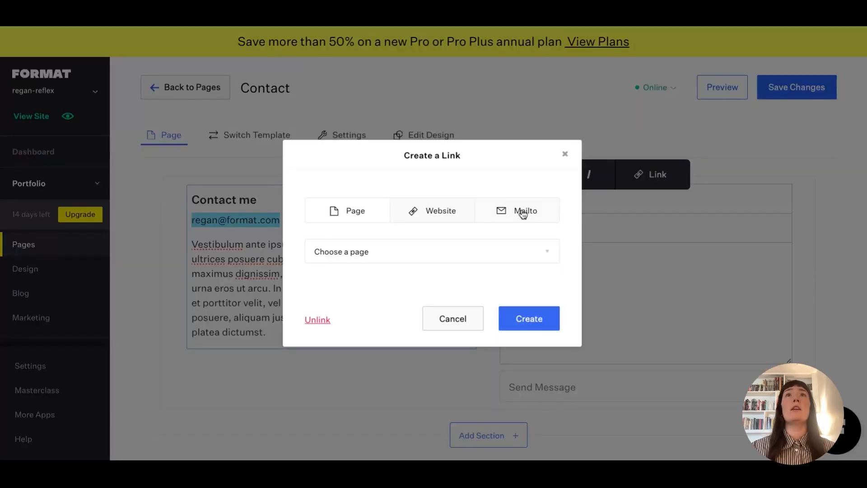
click(522, 213)
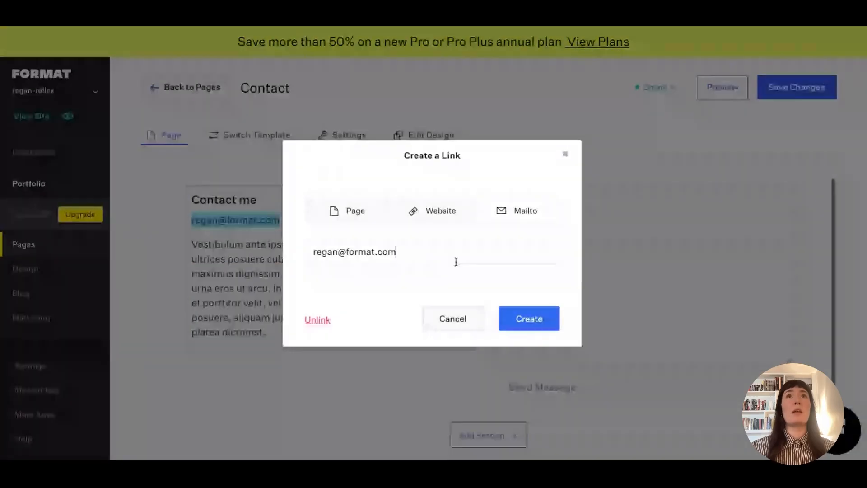
click(532, 322)
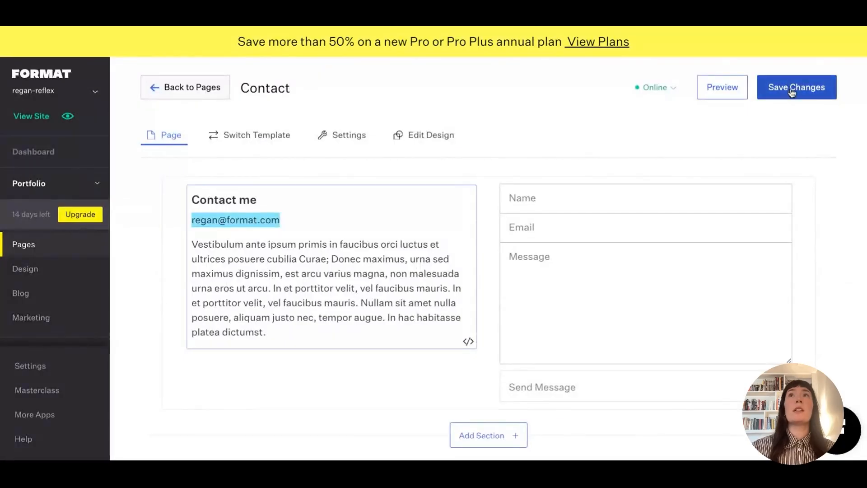
click(791, 89)
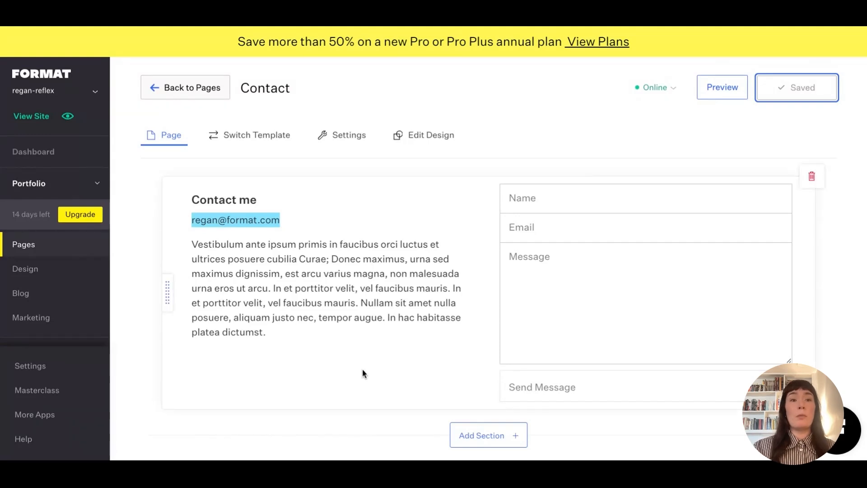
click(71, 252)
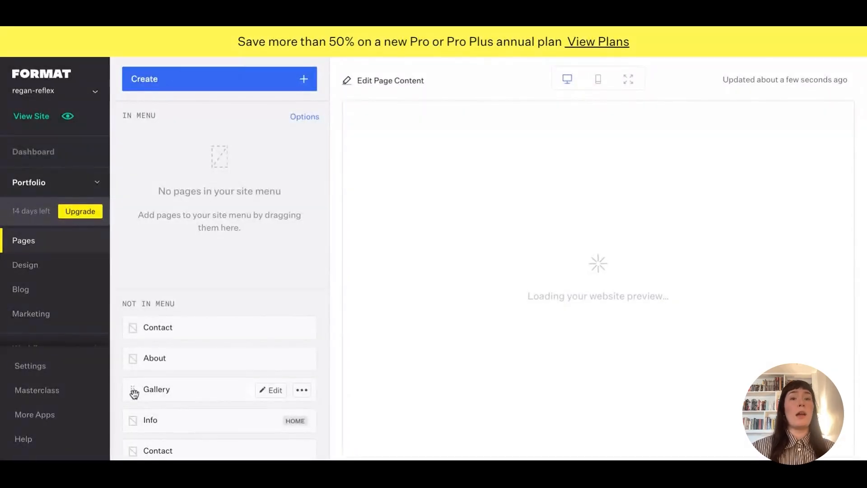
Drag About above Contact under Not in Menu, then bring up the menu-page Options dropdown.
drag(133, 391, 134, 149)
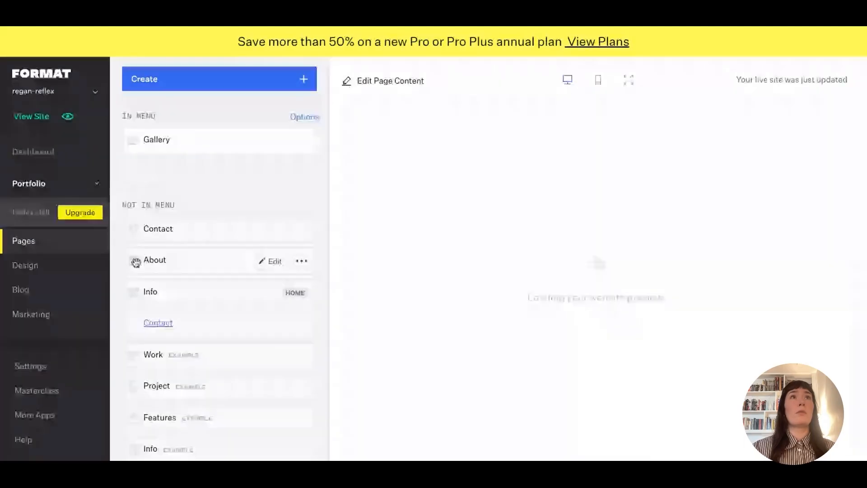
drag(135, 258, 142, 226)
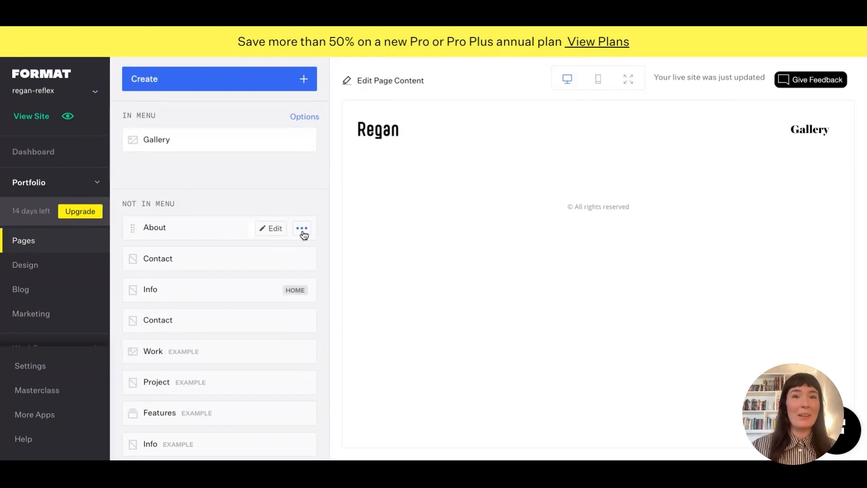
click(299, 119)
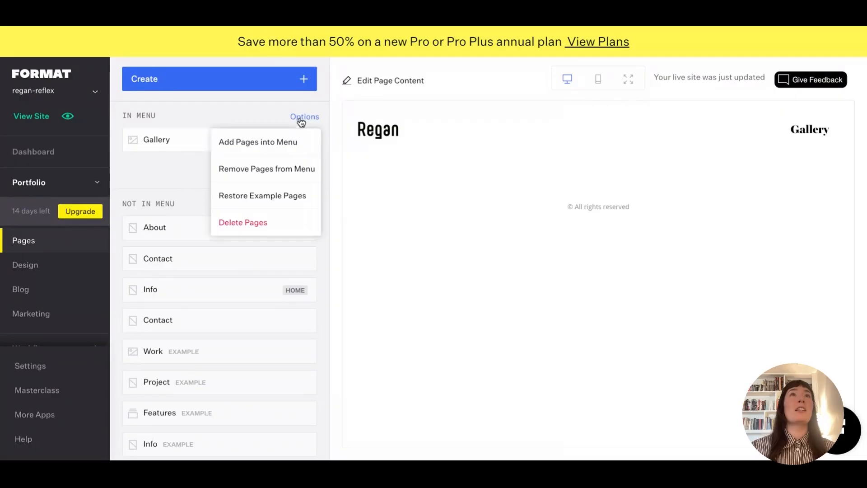
click(300, 120)
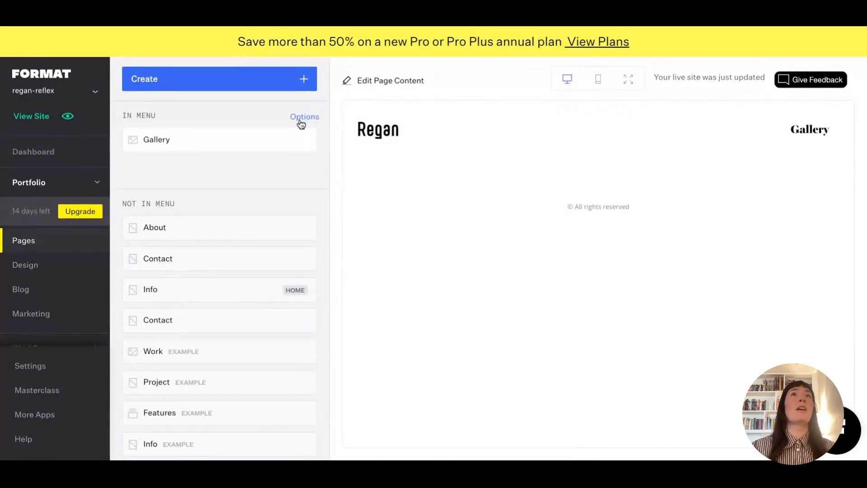
click(301, 122)
click(302, 121)
click(304, 122)
click(304, 125)
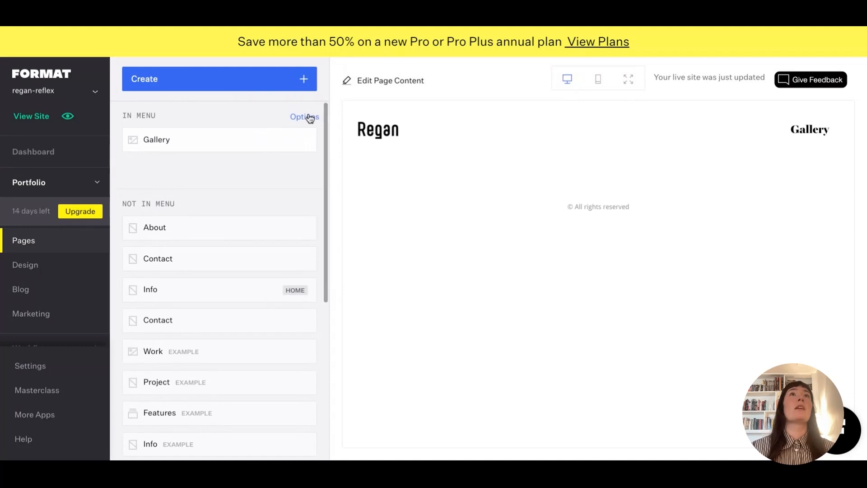
click(309, 120)
click(294, 143)
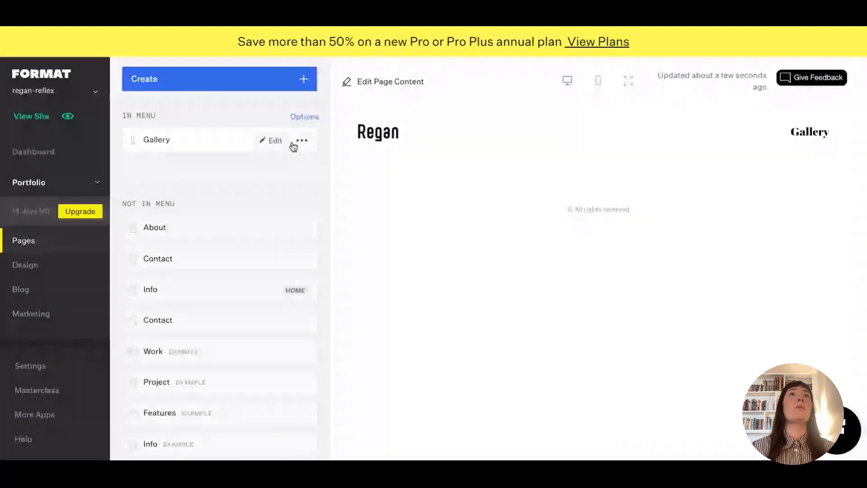
Add About and Contact to the menu and move Gallery to the top: Gallery, About, Contact.
click(297, 121)
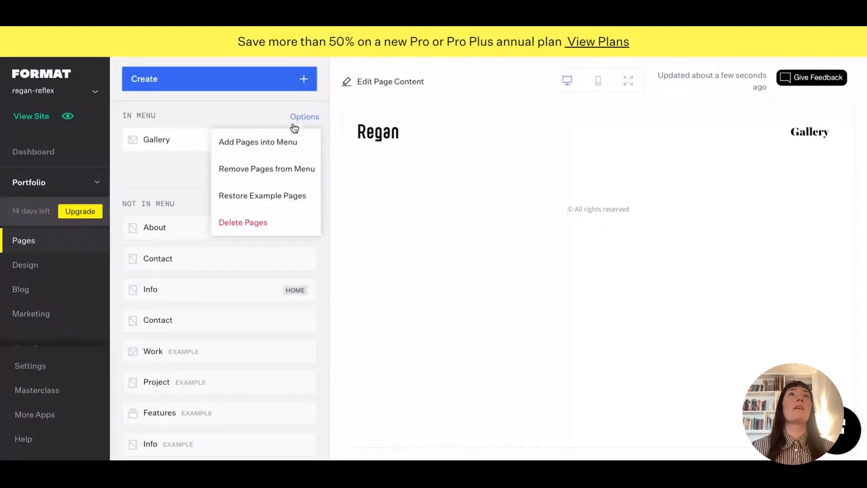
click(275, 142)
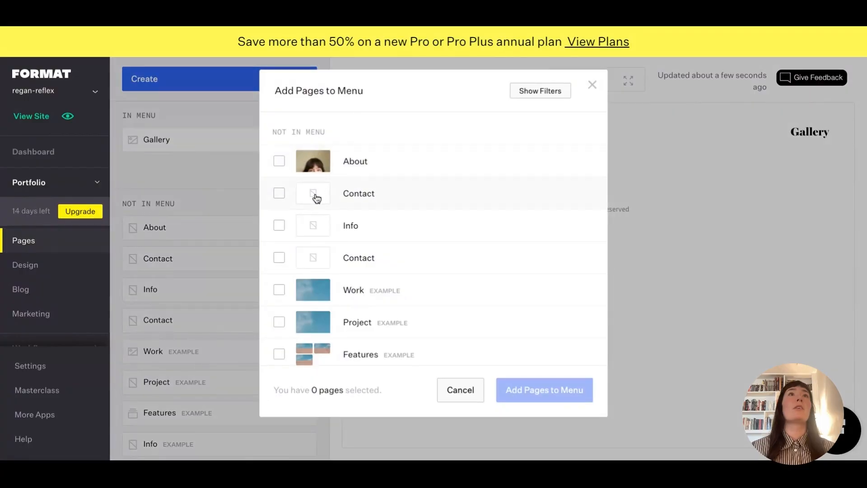
click(280, 161)
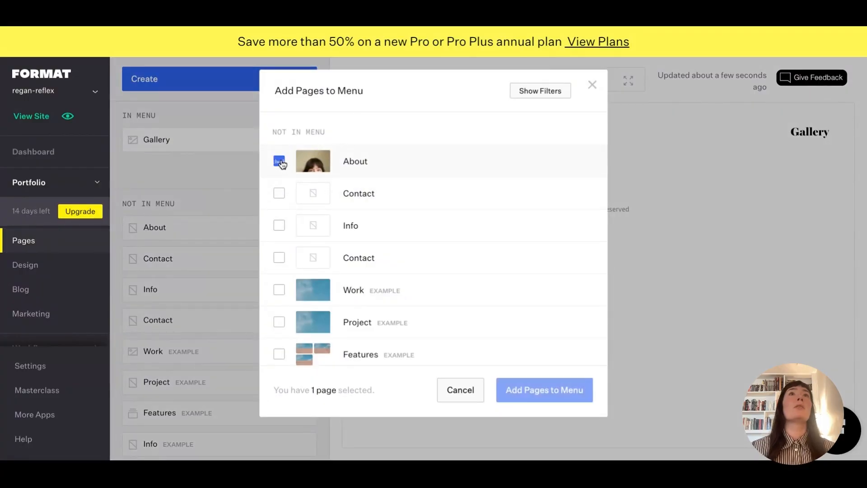
click(280, 193)
click(538, 391)
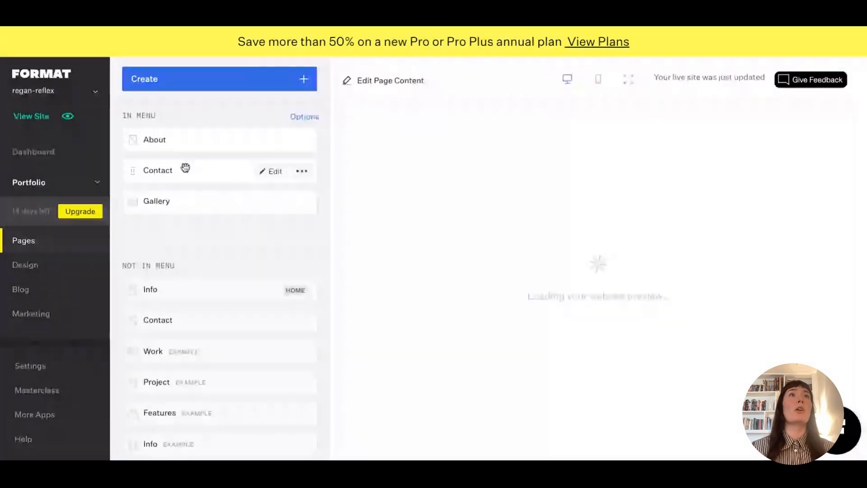
drag(132, 204, 132, 140)
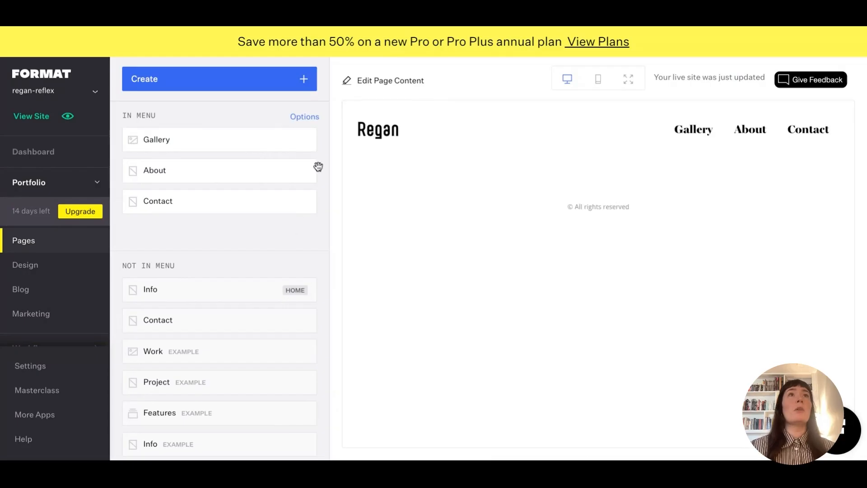
click(300, 144)
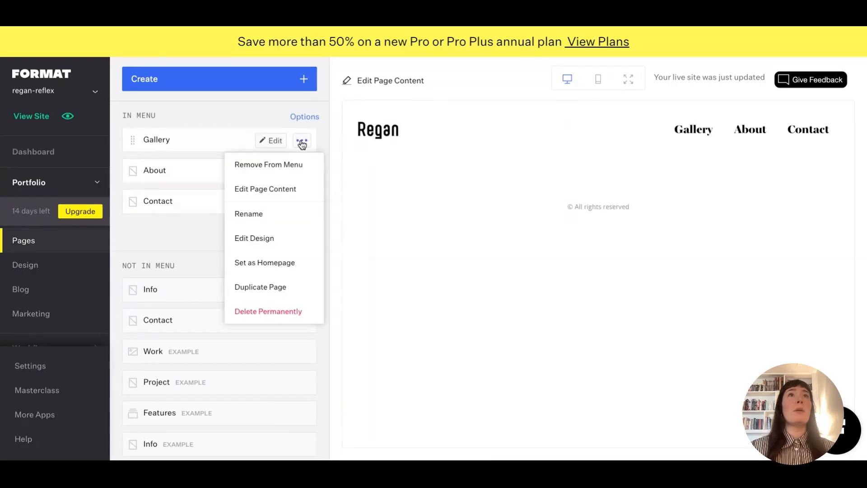
Set Gallery as the site's homepage.
click(271, 267)
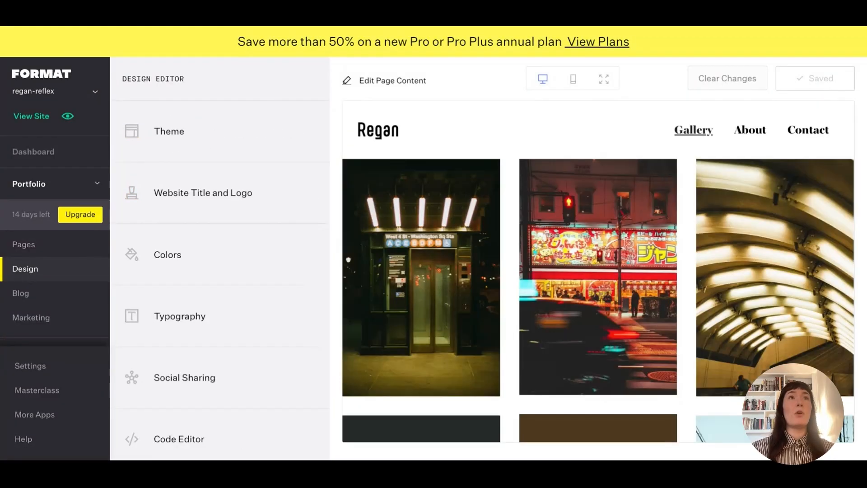
From the Theme settings, bring up Browse Themes listing all 93 themes, with Reflex in use.
click(176, 133)
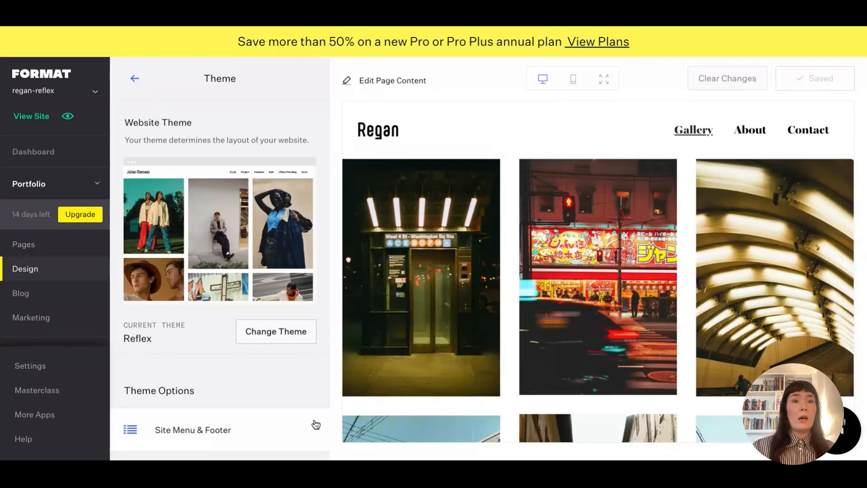
click(297, 336)
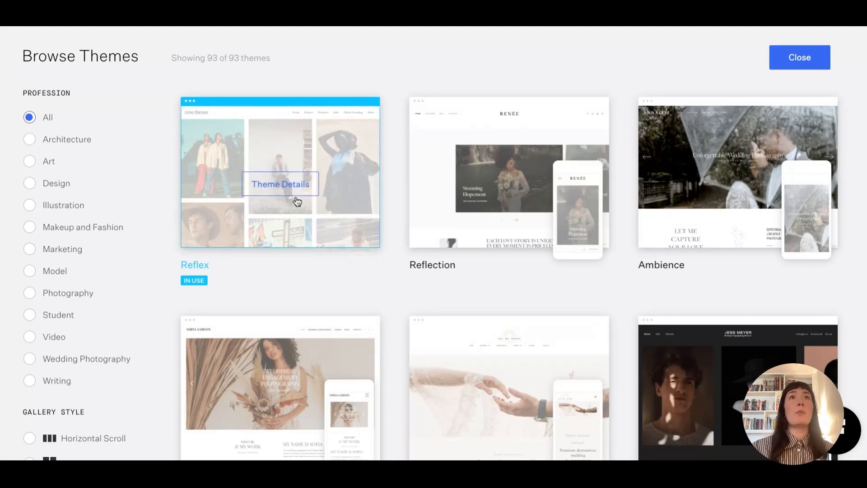
Look over the Reflex and Reflection themes, then close the browser keeping Reflex.
mouse_move(512, 180)
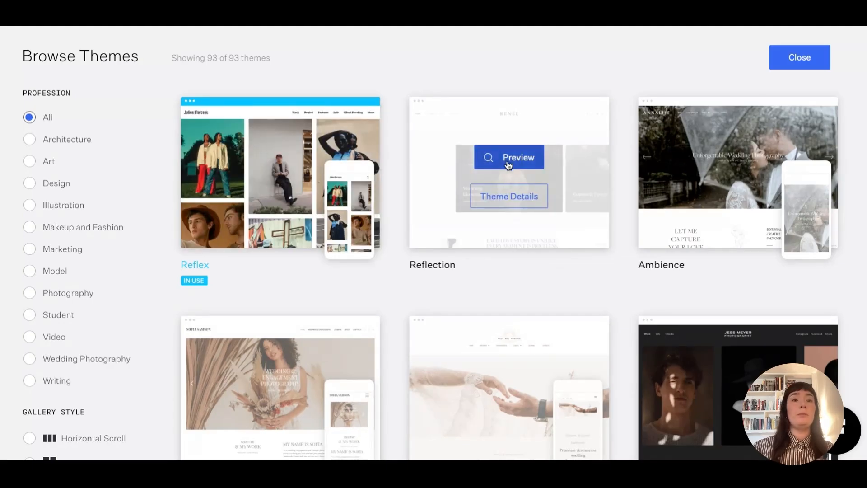
mouse_move(353, 190)
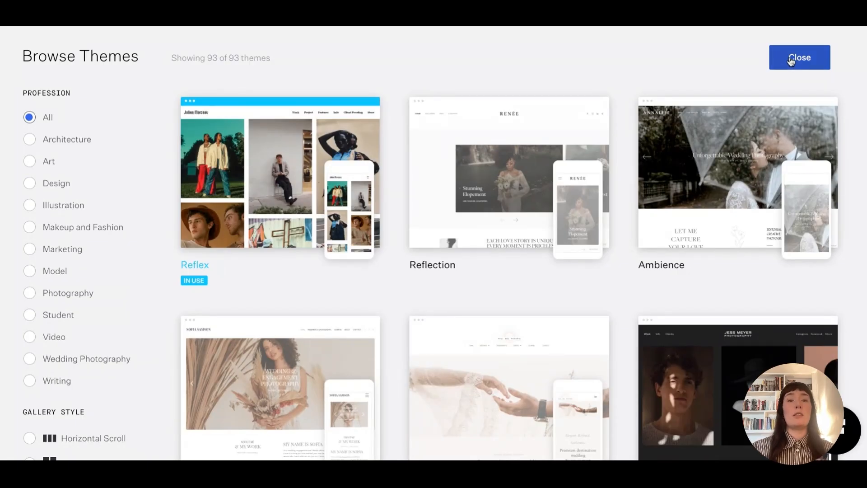
click(790, 61)
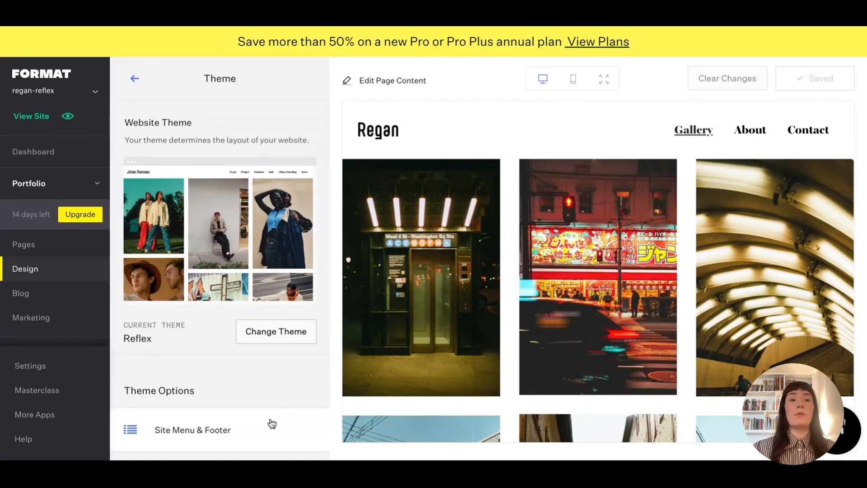
Go back through Theme to Theme Options and reach Gallery Pages, showing Grid layout with Masonry style.
scroll(227, 388, down, 4)
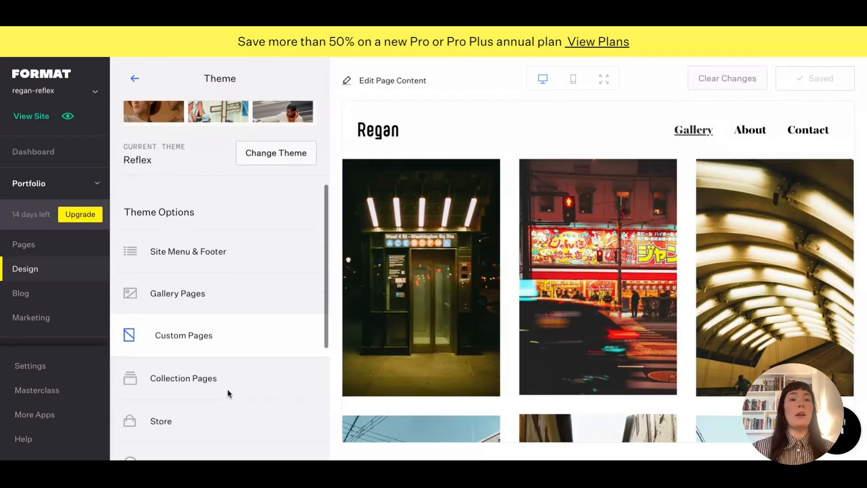
scroll(227, 388, up, 1)
scroll(226, 388, up, 4)
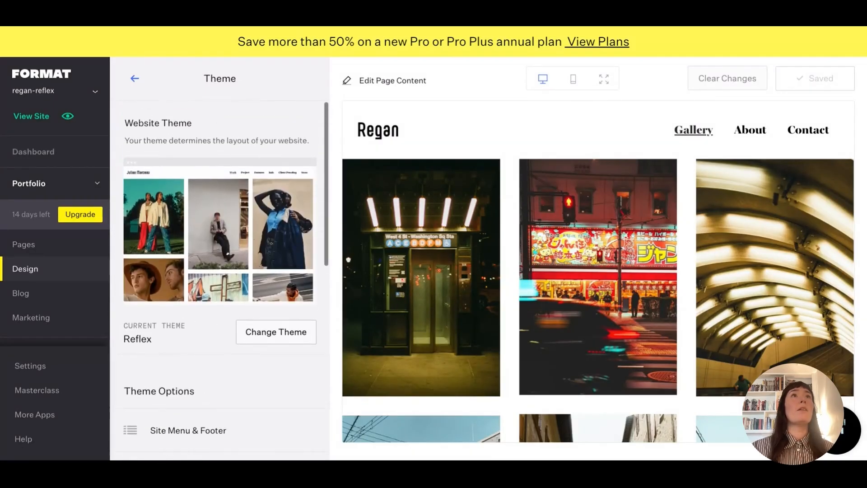
click(133, 82)
scroll(183, 311, down, 1)
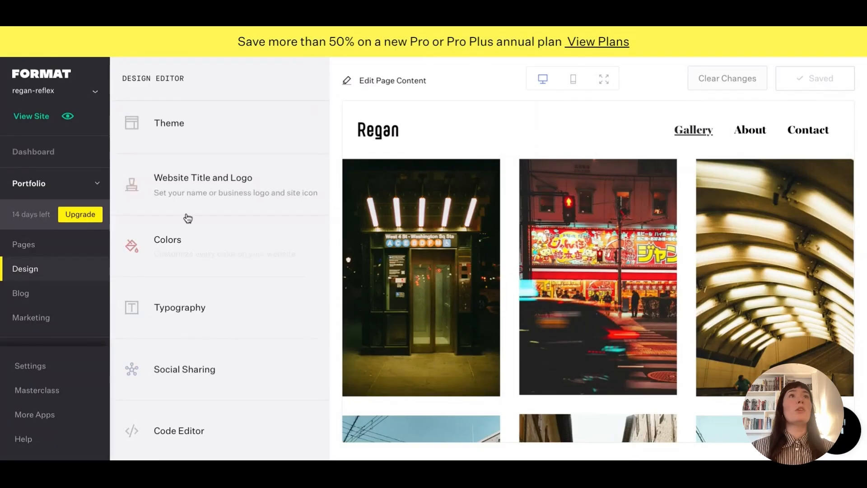
click(181, 139)
scroll(185, 379, down, 3)
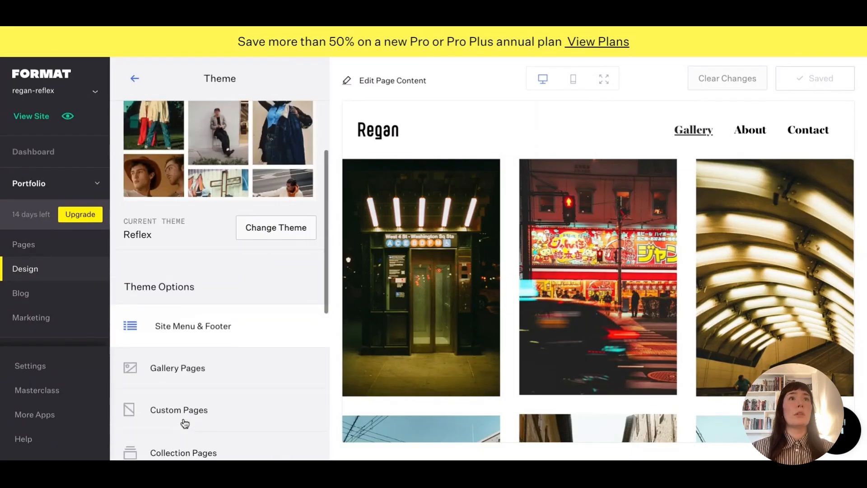
click(177, 373)
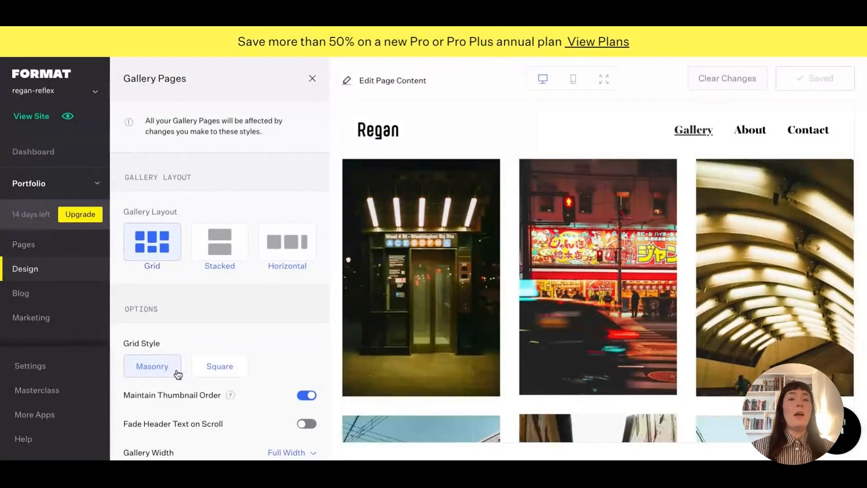
Switch all gallery pages to the Stacked layout and preview the result on mobile.
scroll(185, 388, down, 1)
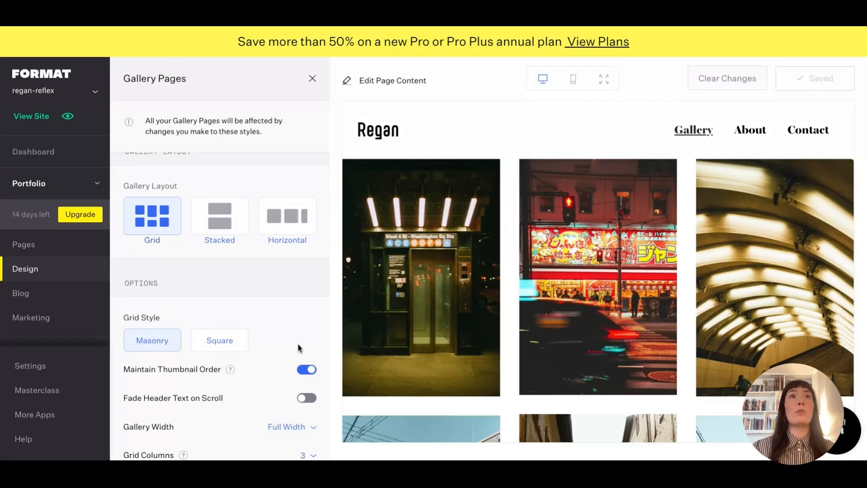
click(225, 231)
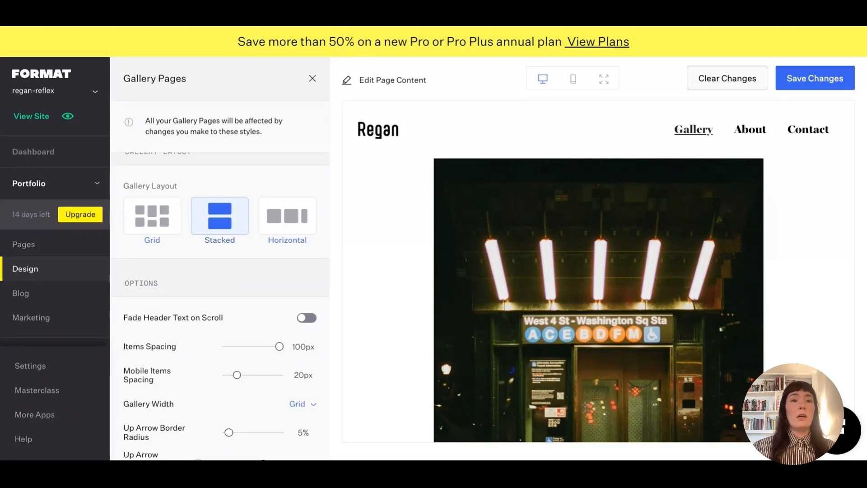
click(575, 81)
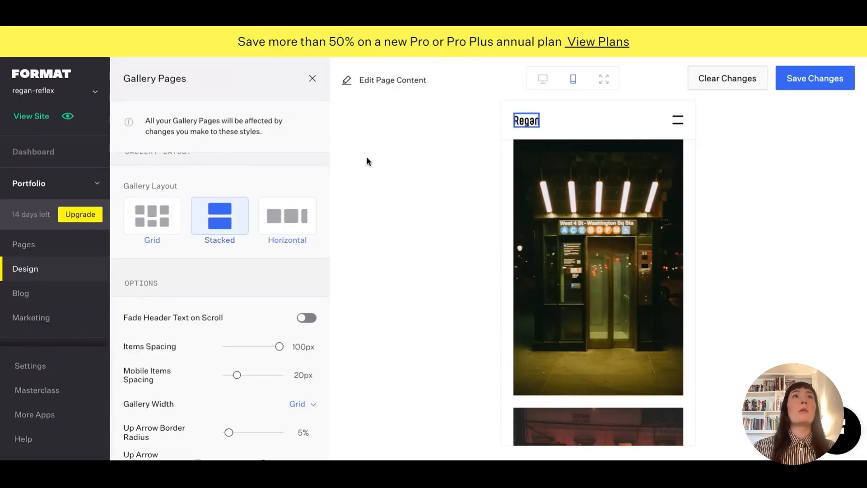
Set the site menu to the Sidebar layout in Site Menu & Footer settings.
click(309, 84)
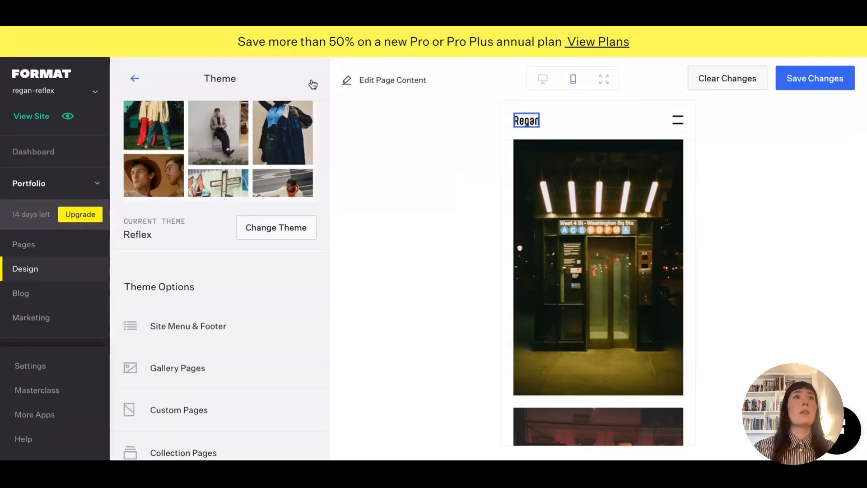
click(186, 332)
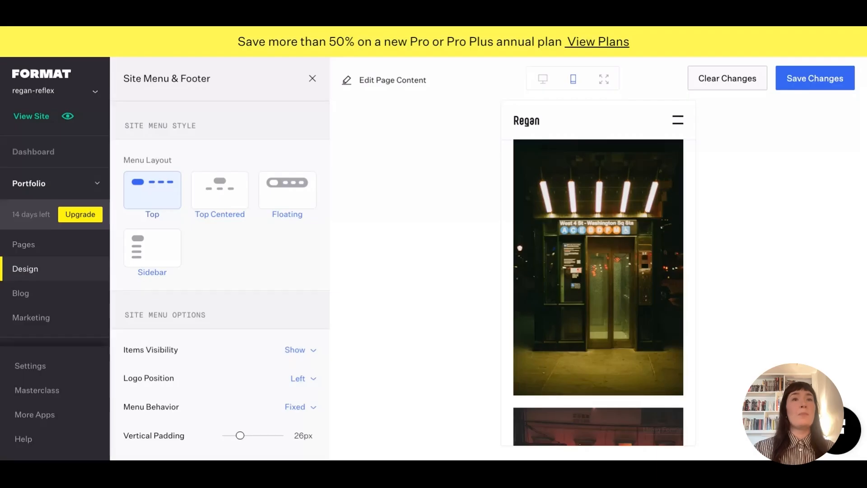
click(151, 257)
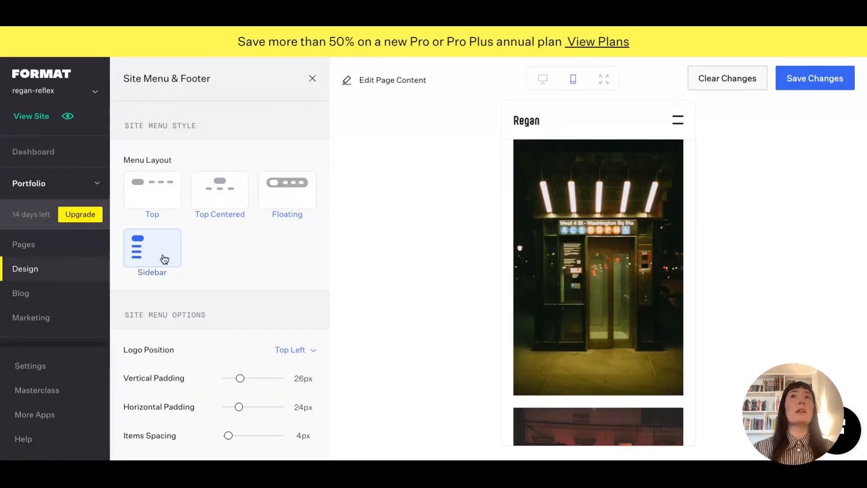
Check the sidebar menu in desktop preview, then close the panel back to the Design Editor list.
click(543, 79)
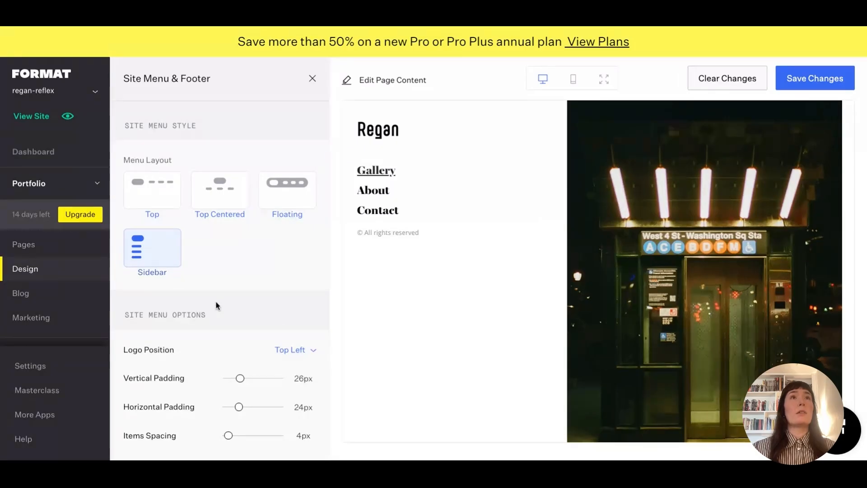
click(312, 79)
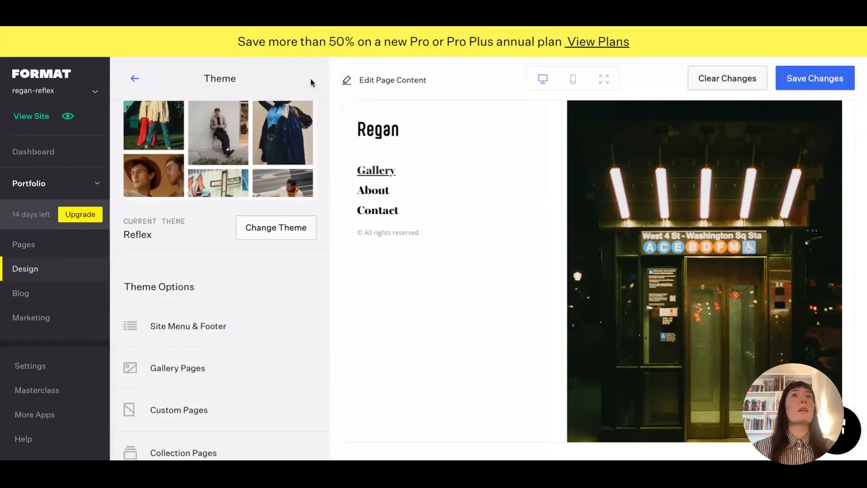
click(135, 79)
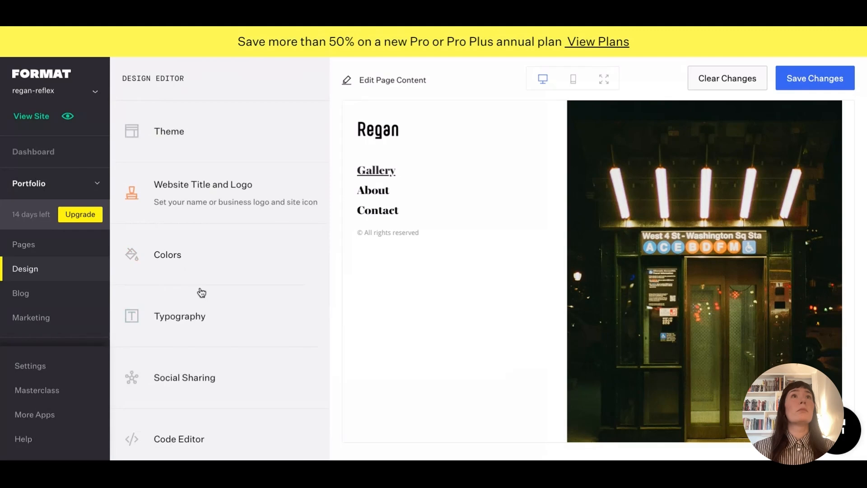
Append the e-mail domain to the name in Logo Text and capitalise its F.
click(200, 210)
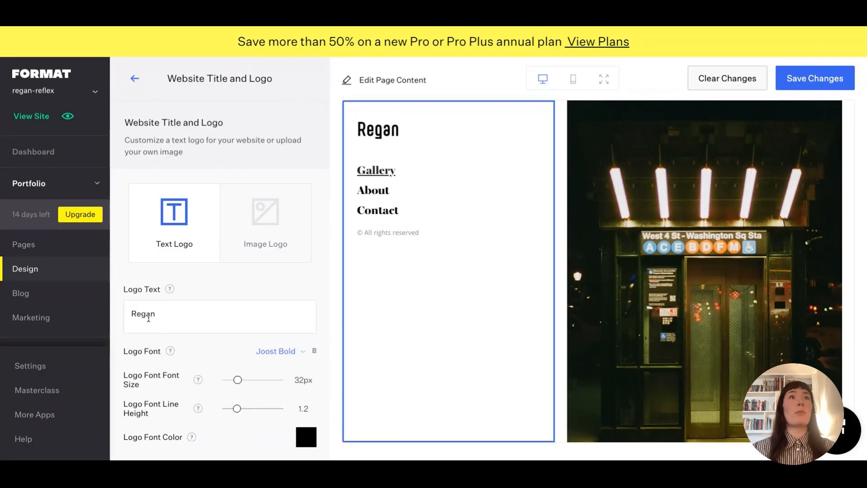
click(164, 315)
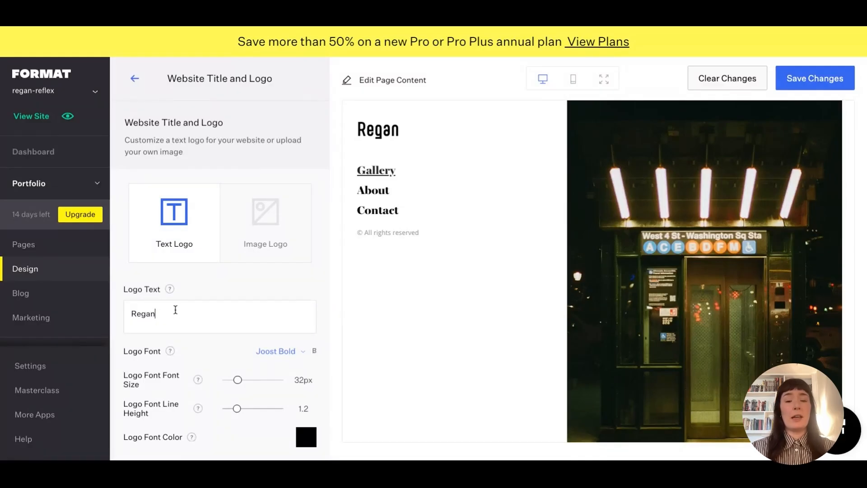
text(@format.com)
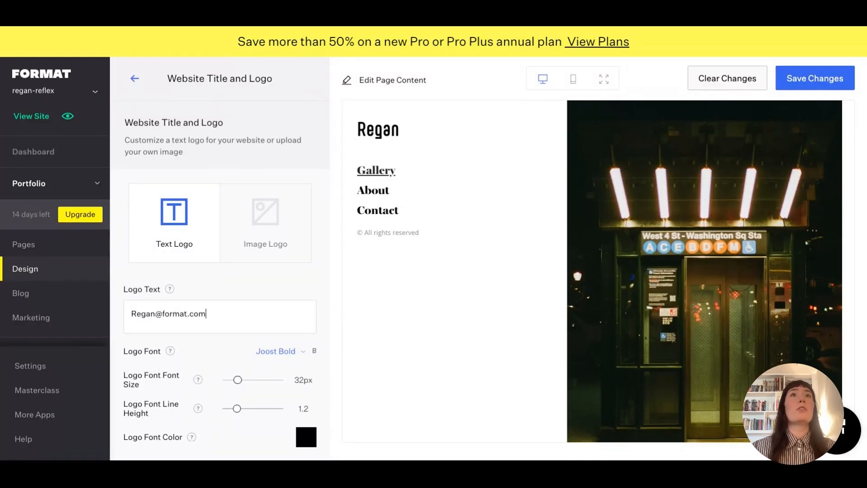
click(165, 313)
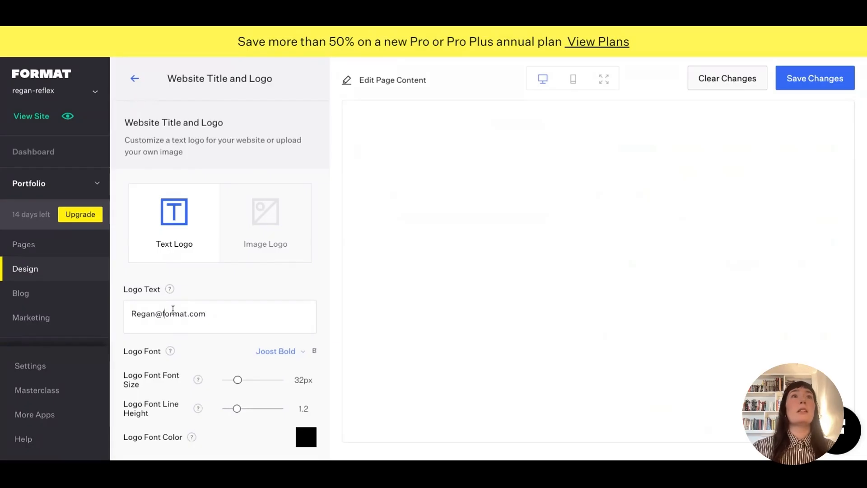
key(BackSpace)
text(F)
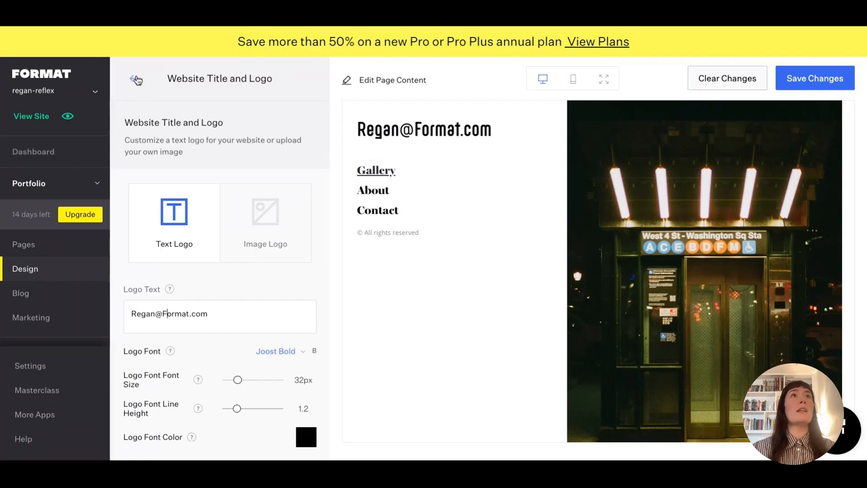
click(134, 79)
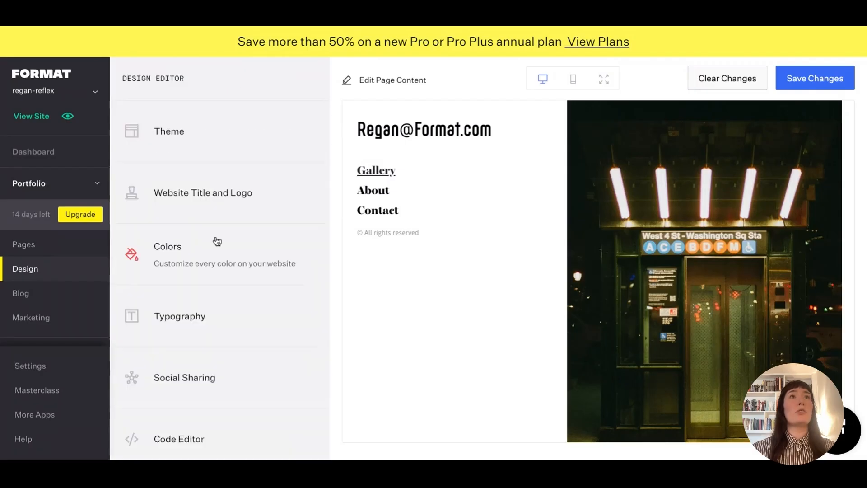
In Typography, set the heading font to Helvetica Neue from the font library.
click(184, 323)
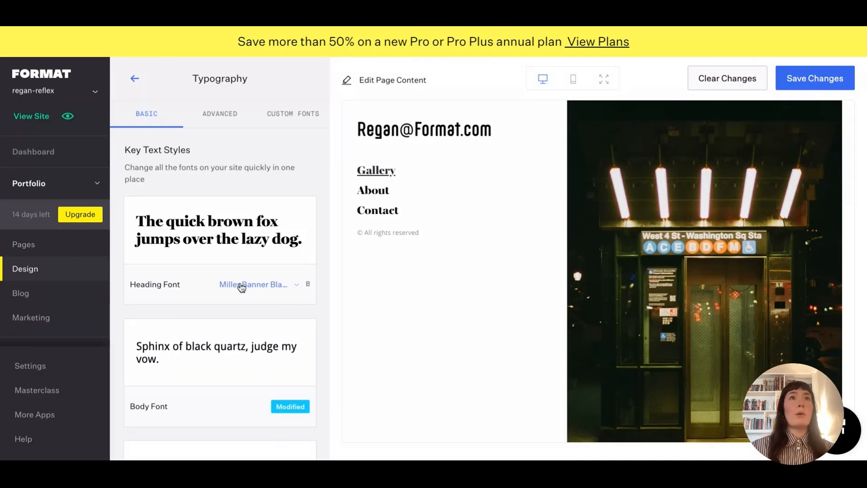
click(273, 286)
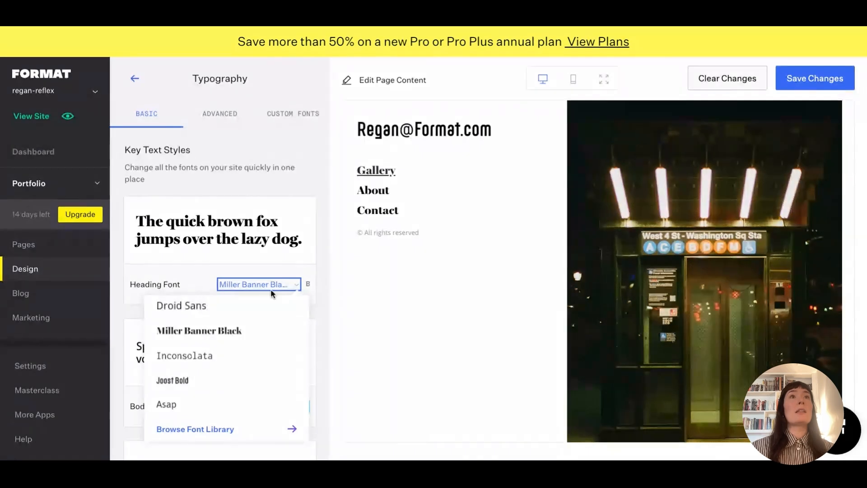
click(251, 434)
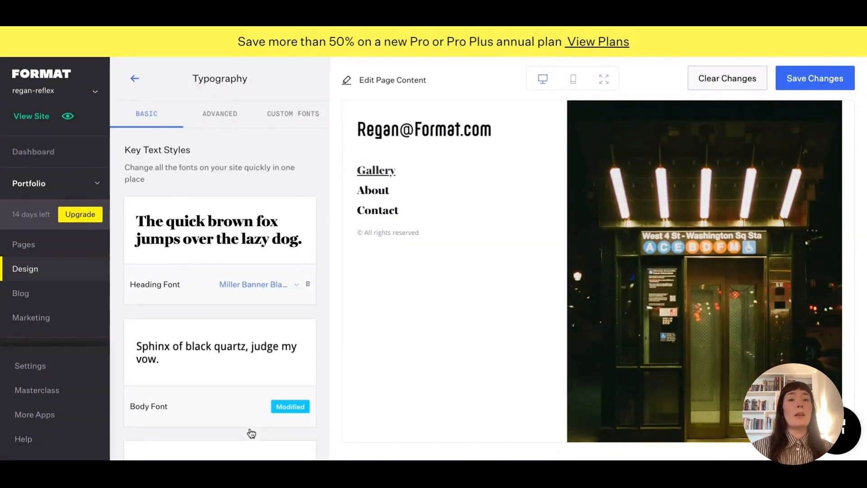
click(223, 130)
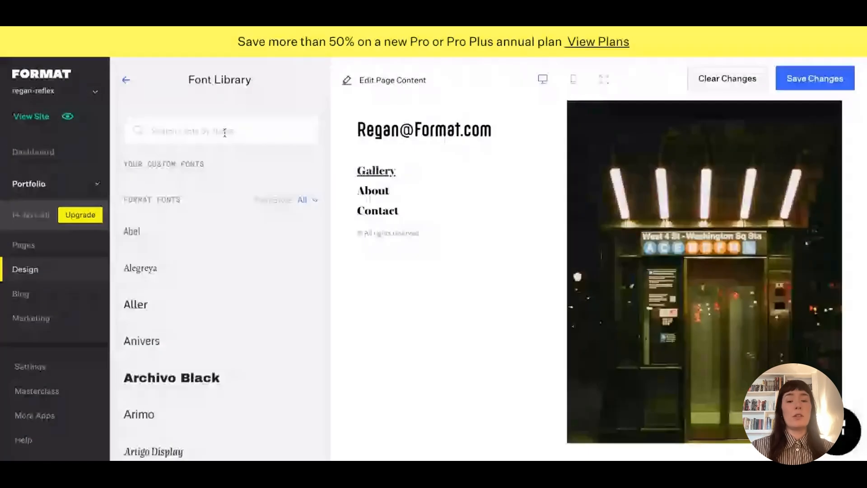
text(helvetica)
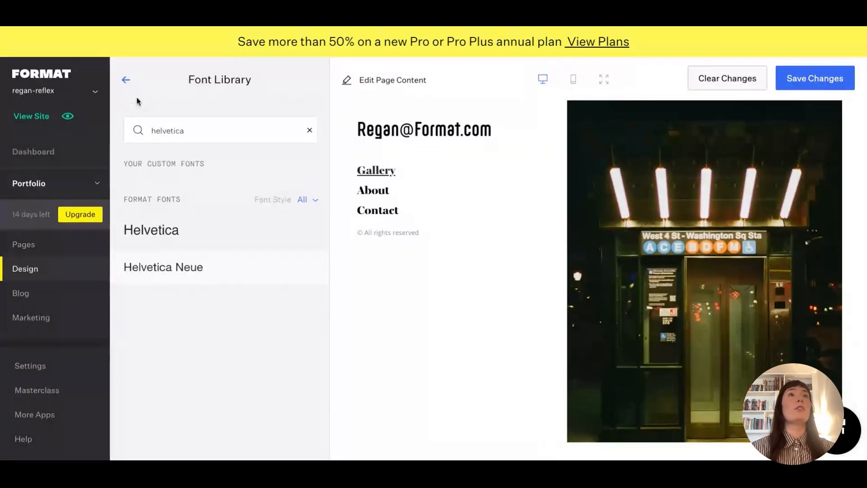
click(122, 83)
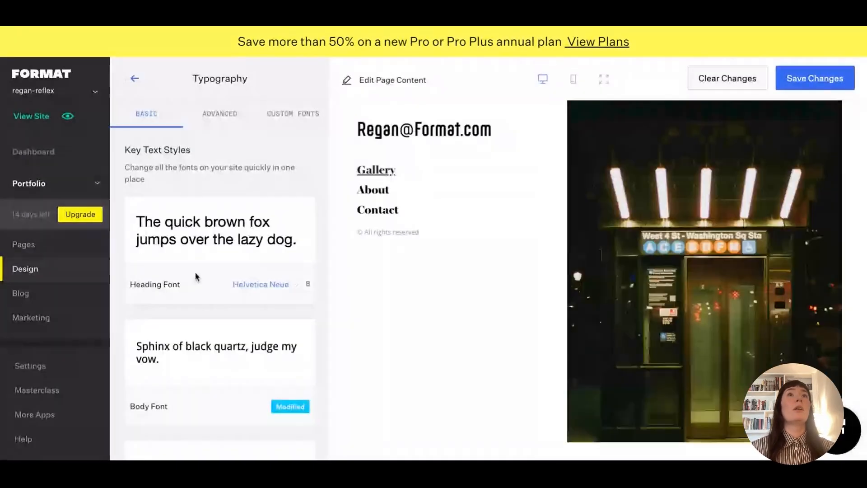
Override the customised body font and search the font library for 'helveti'.
click(301, 344)
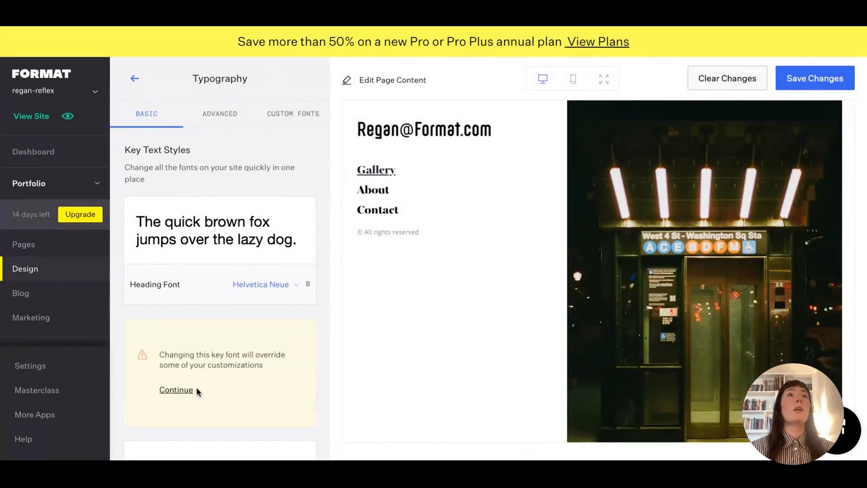
click(176, 389)
click(284, 384)
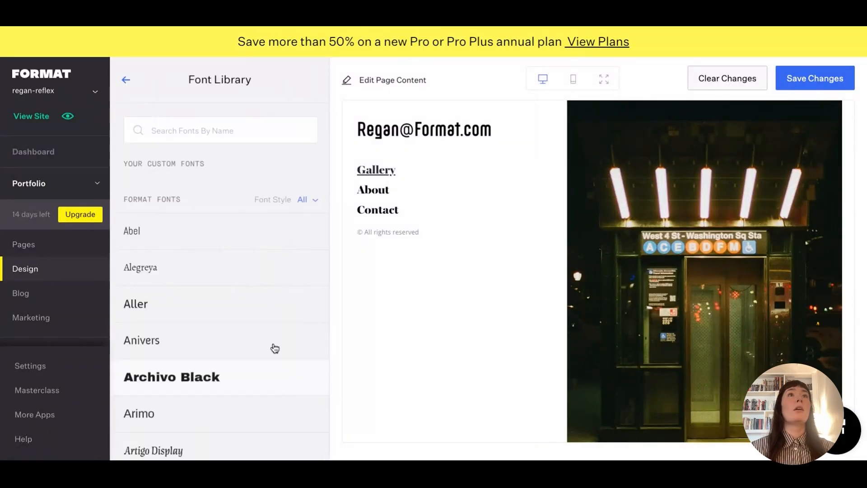
click(210, 117)
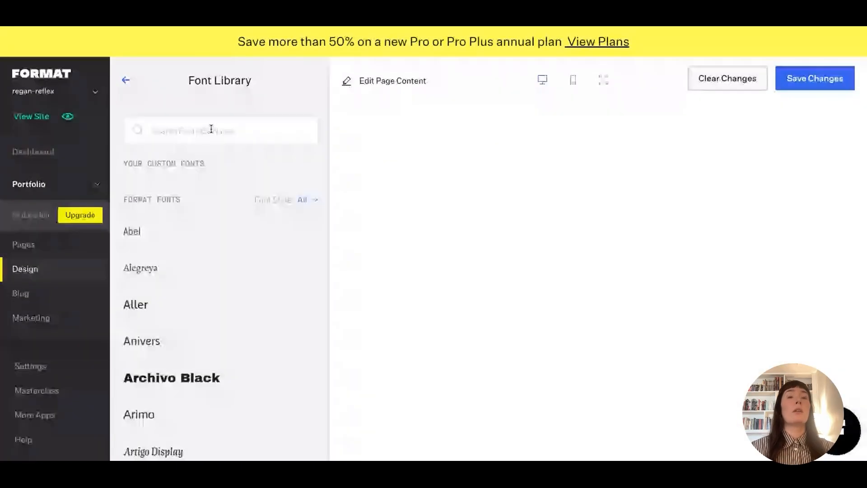
text(helvetica)
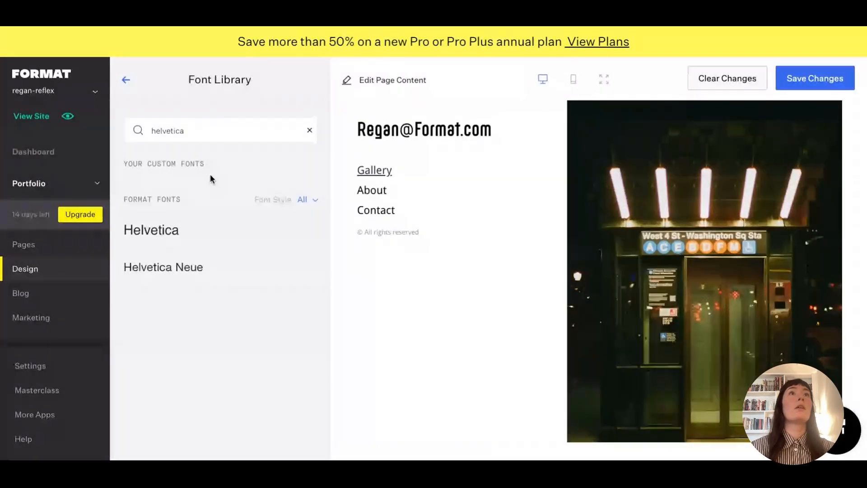
Apply Helvetica Neue as the body font and switch the logo back to Logo Text.
click(147, 271)
click(127, 80)
click(131, 81)
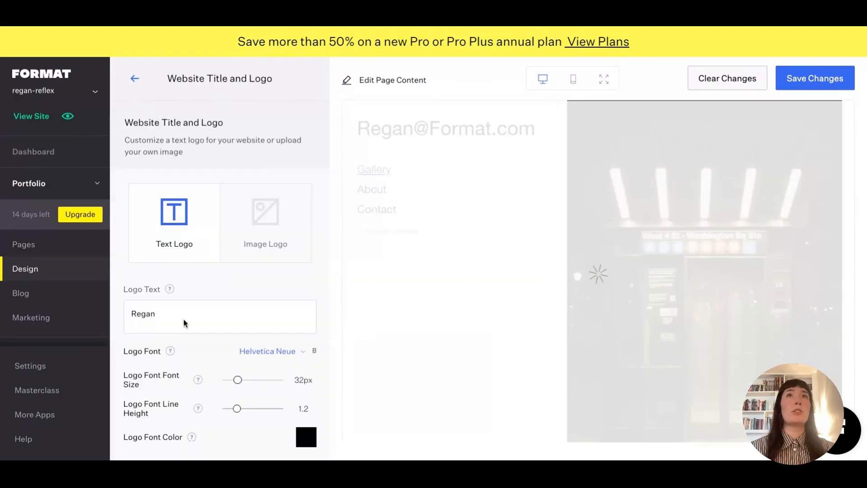
click(207, 315)
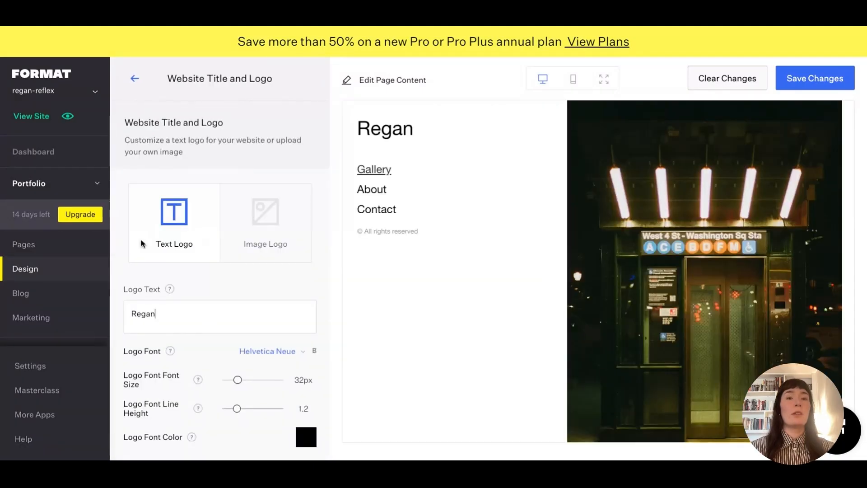
click(133, 79)
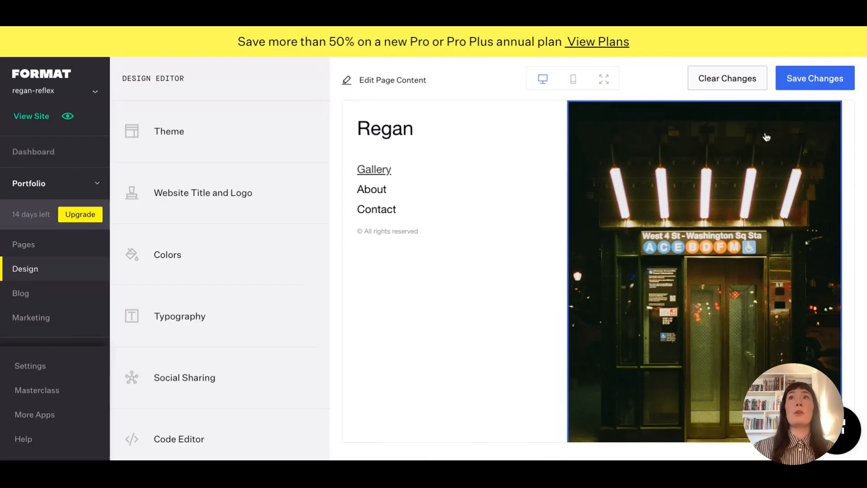
Save the design changes and confirm applying them to the live site.
click(812, 79)
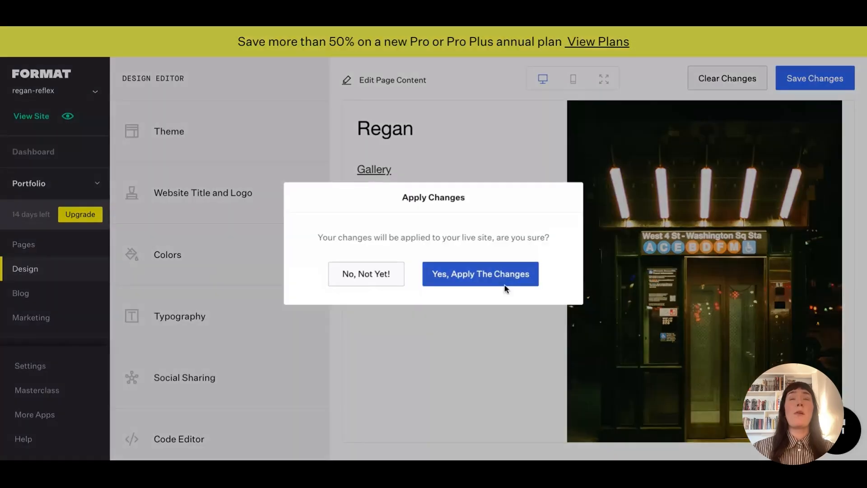
click(490, 282)
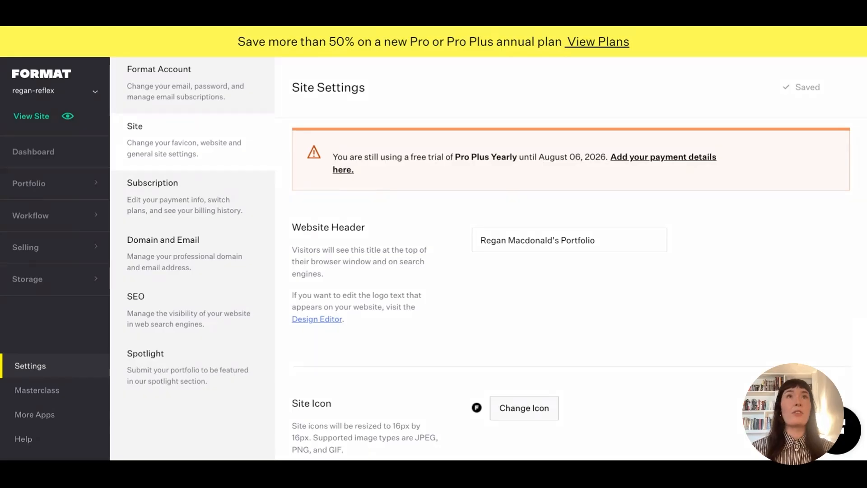
Go to Settings and open the Domain and Email settings page.
click(36, 185)
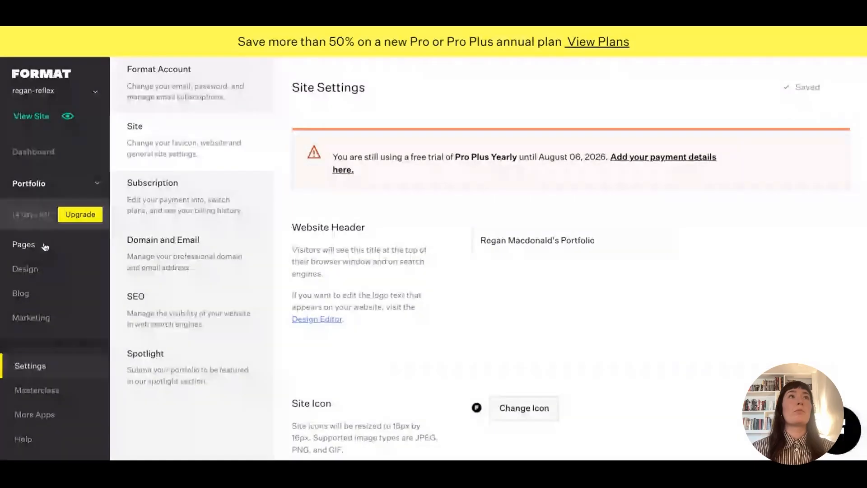
click(24, 244)
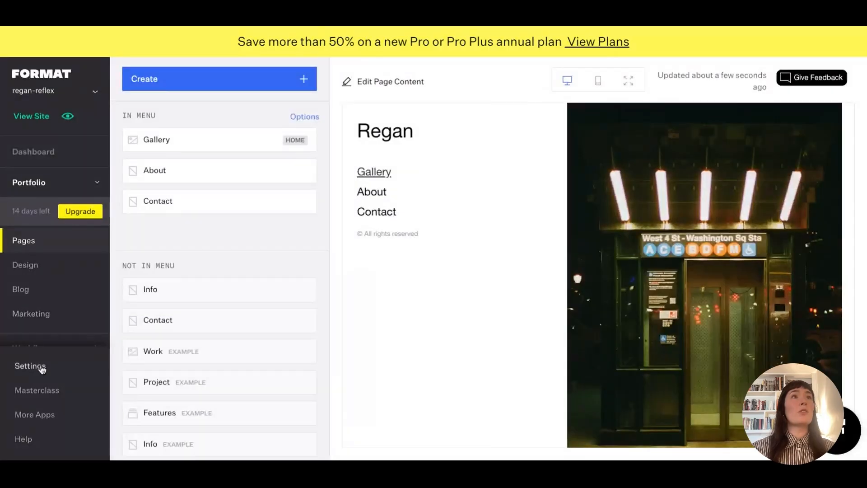
mouse_move(241, 389)
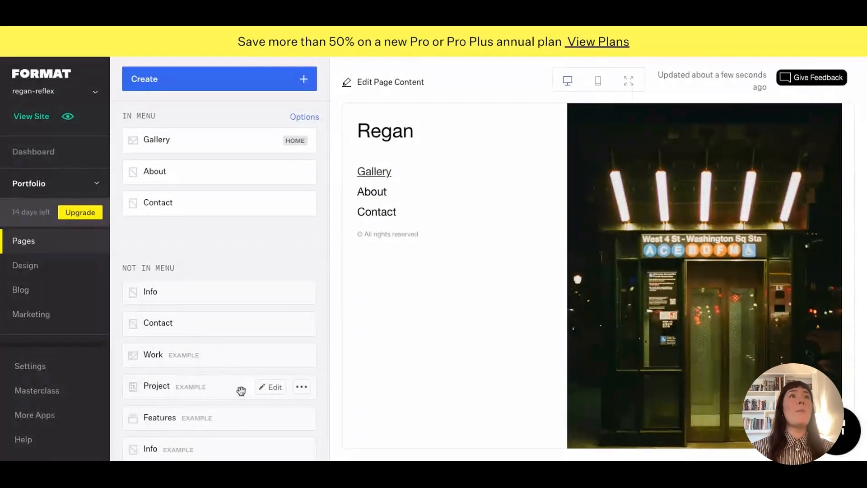
click(39, 368)
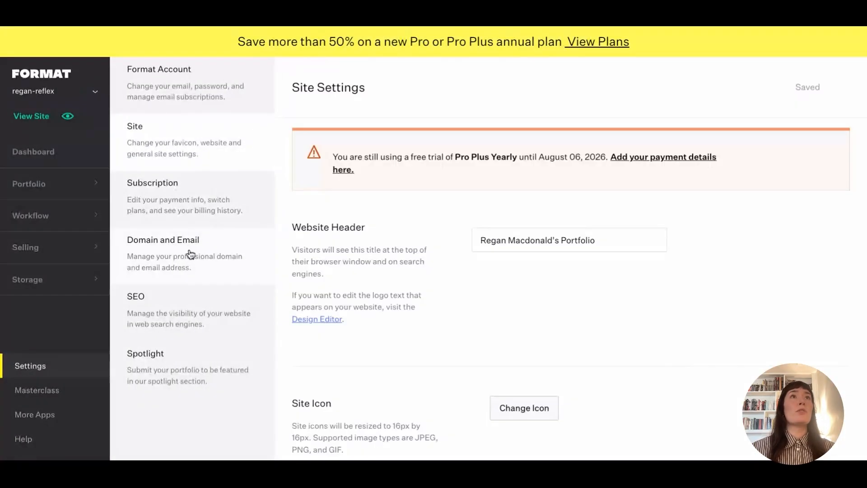
click(190, 254)
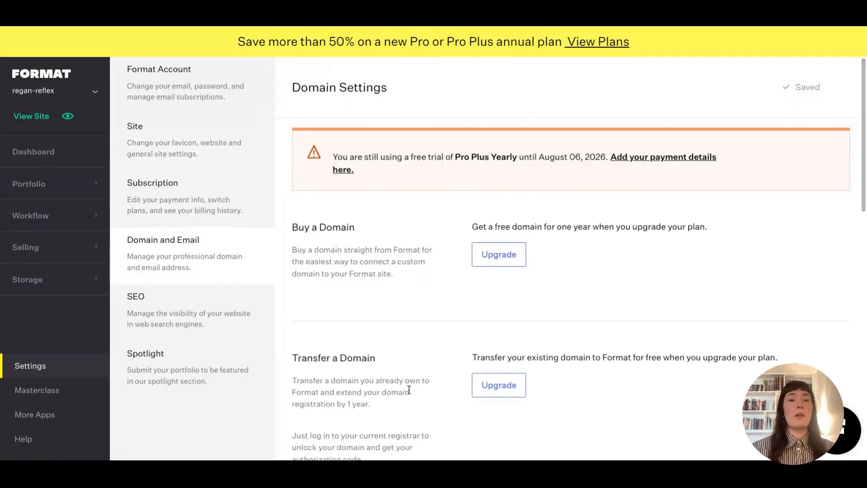
scroll(409, 389, down, 15)
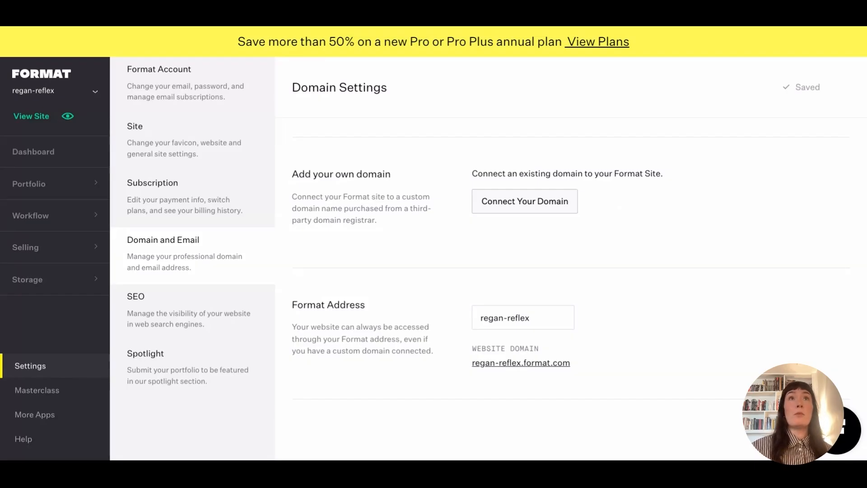
scroll(402, 310, up, 8)
scroll(402, 271, up, 5)
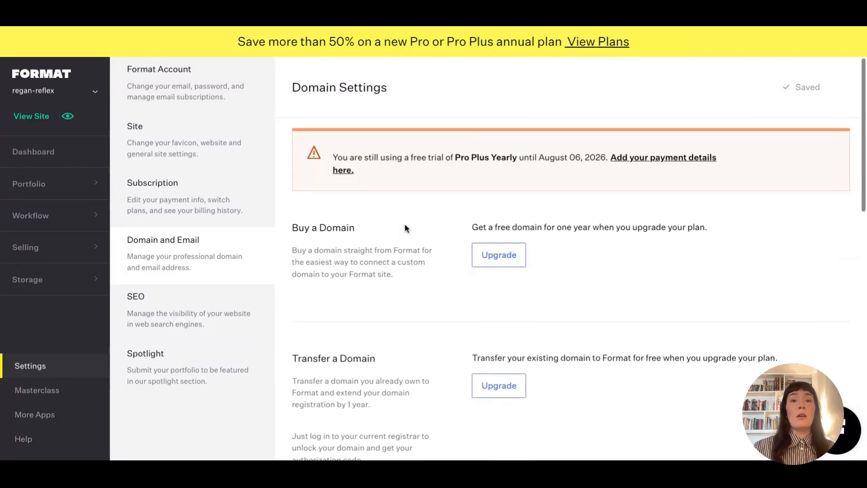
scroll(395, 299, down, 1)
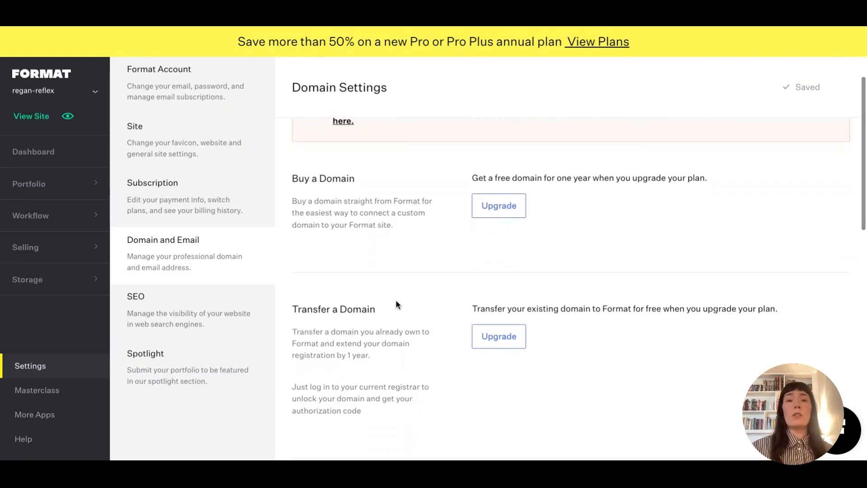
scroll(395, 301, up, 1)
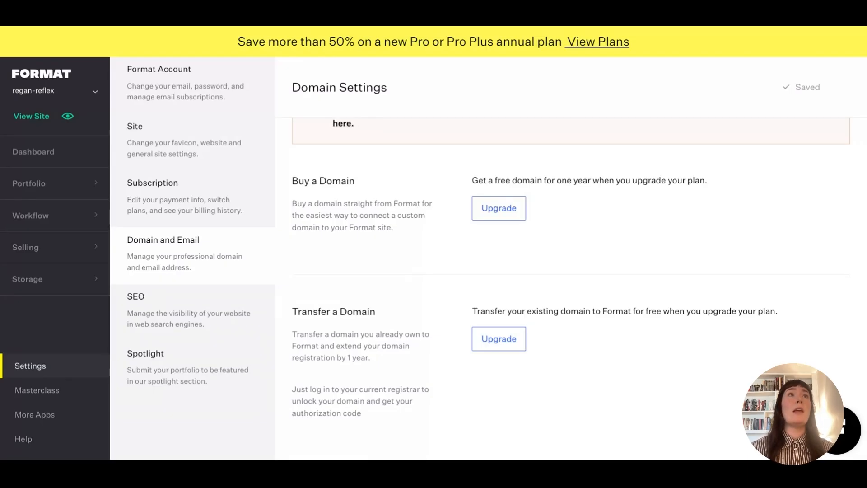
Open Portfolio > Pages and drag the About page from IN MENU to NOT IN MENU.
click(38, 189)
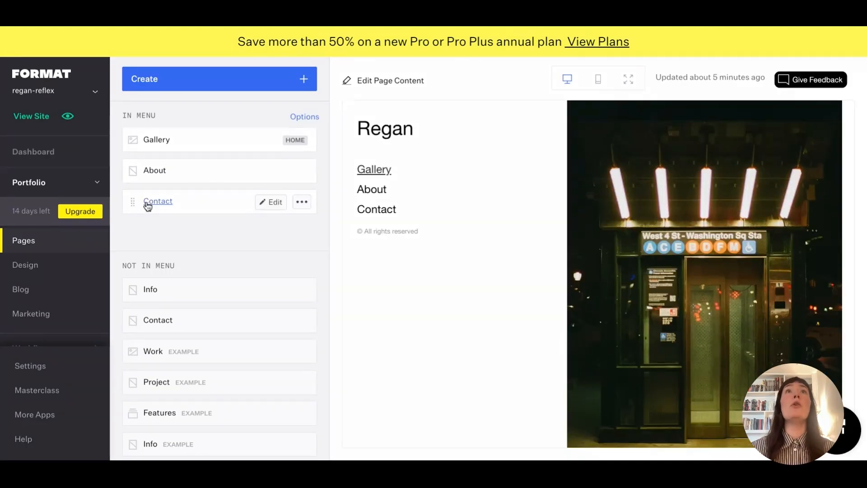
scroll(684, 303, down, 3)
scroll(684, 304, down, 3)
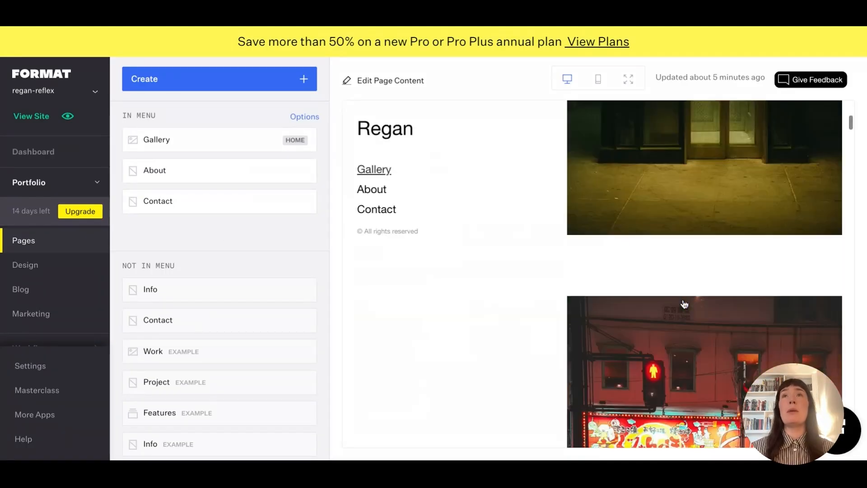
scroll(673, 316, up, 6)
scroll(670, 324, down, 1)
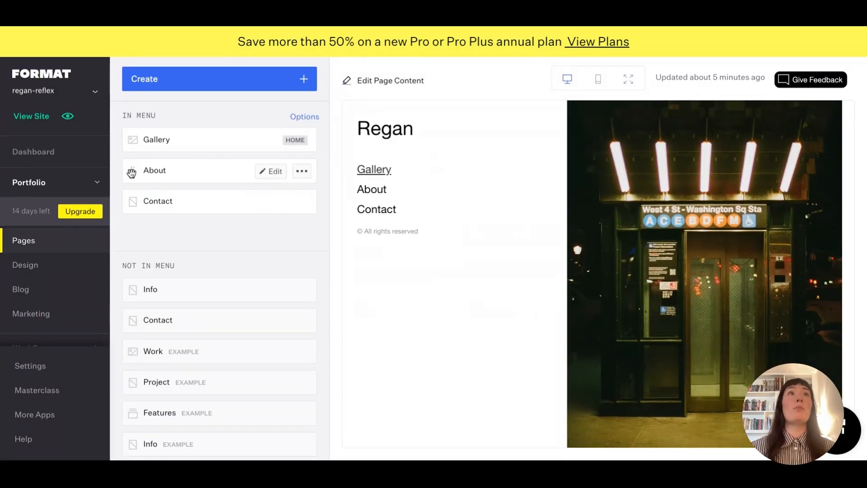
drag(131, 173, 140, 277)
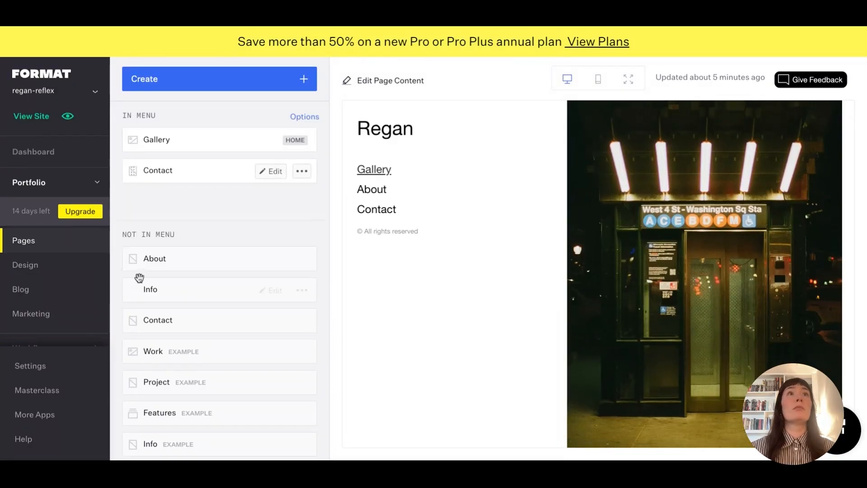
drag(131, 170, 134, 176)
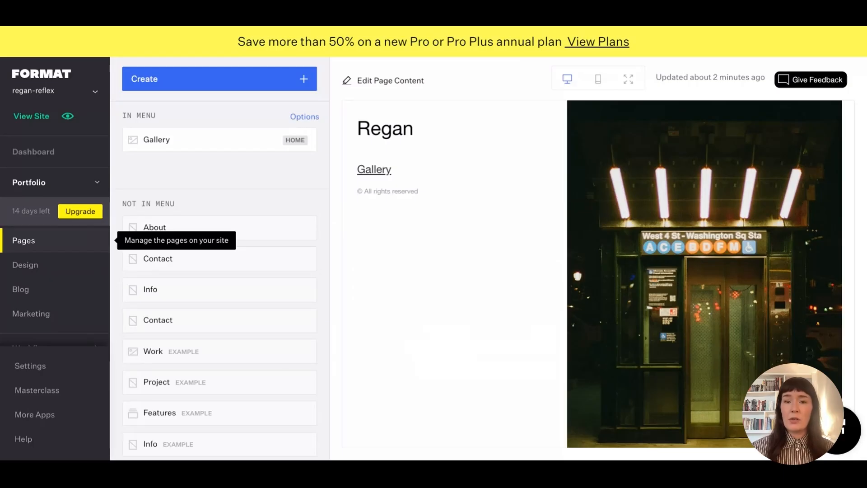
Drag Contact and About back into the site menu below Gallery.
mouse_move(133, 227)
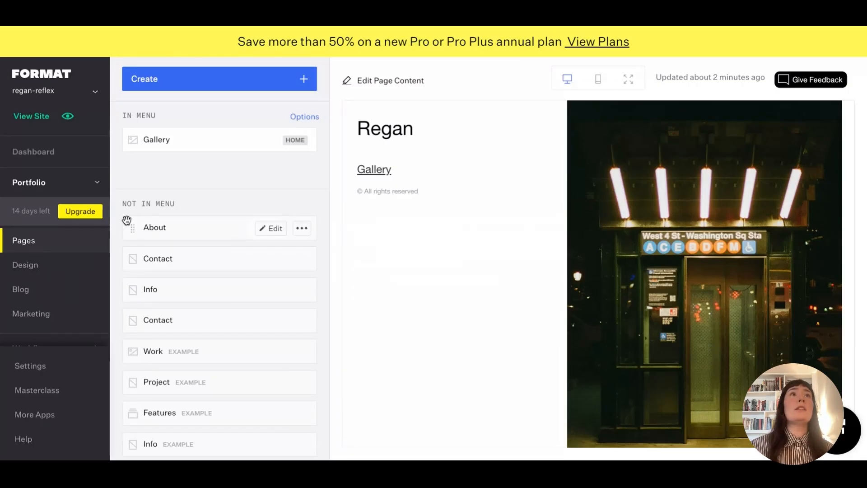
drag(134, 228, 134, 226)
drag(132, 257, 137, 177)
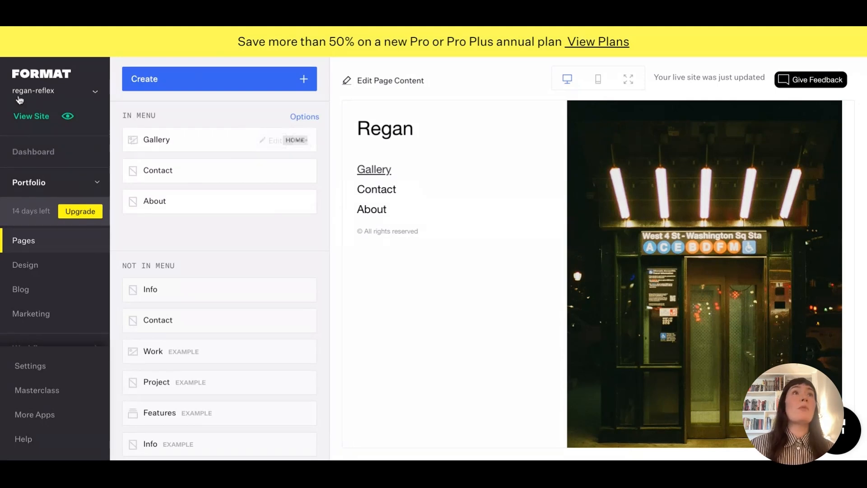
click(203, 69)
Create a new Collection page named 'Collection'.
click(366, 139)
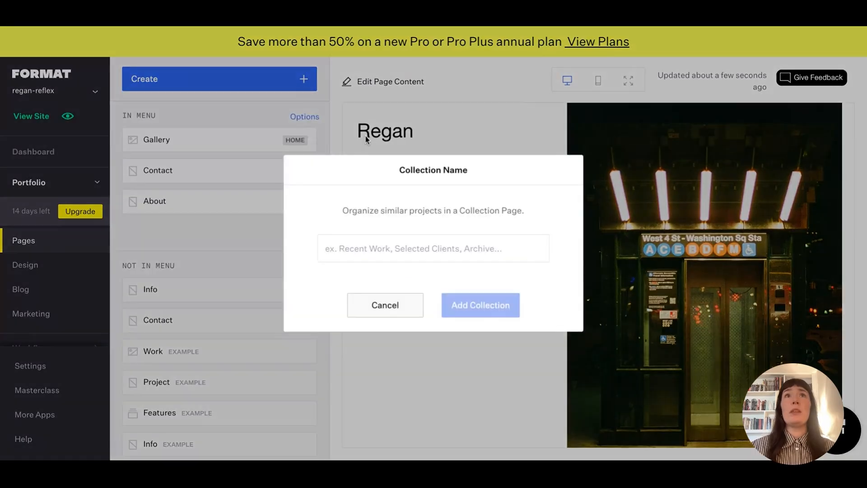
click(381, 250)
text(Collection)
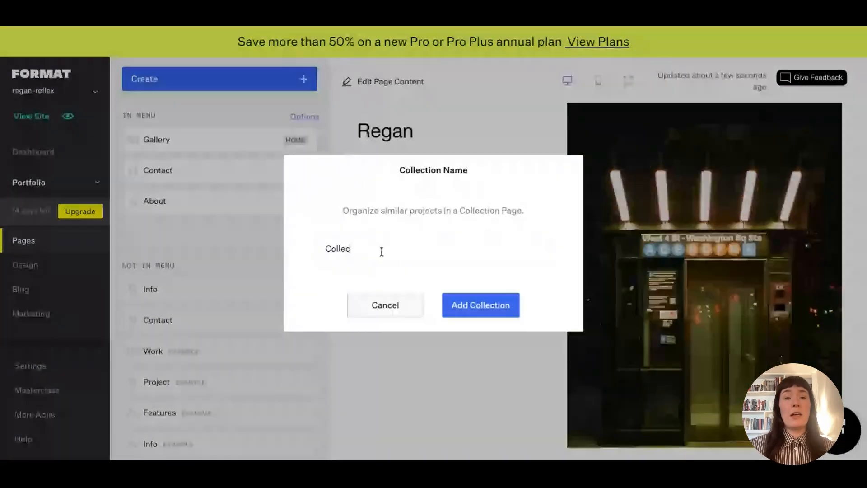
click(506, 308)
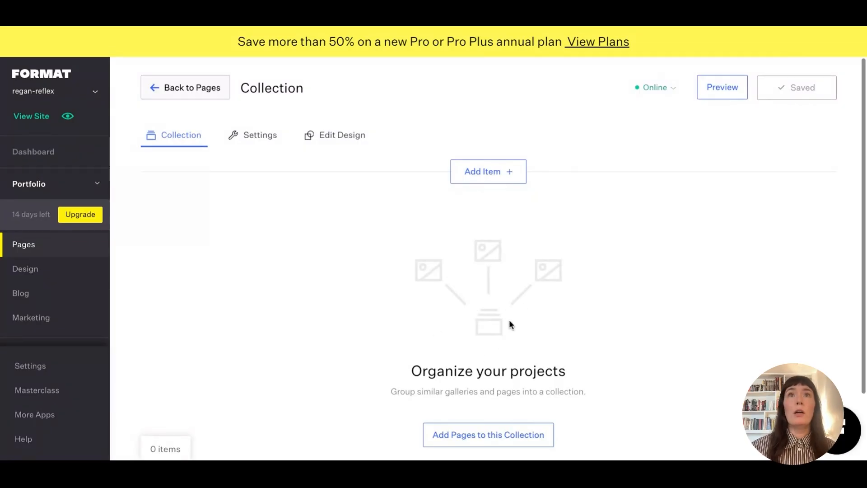
Add five example galleries, including Noise, Off Script, Raw Material and Still Moving, to the collection.
scroll(507, 323, down, 1)
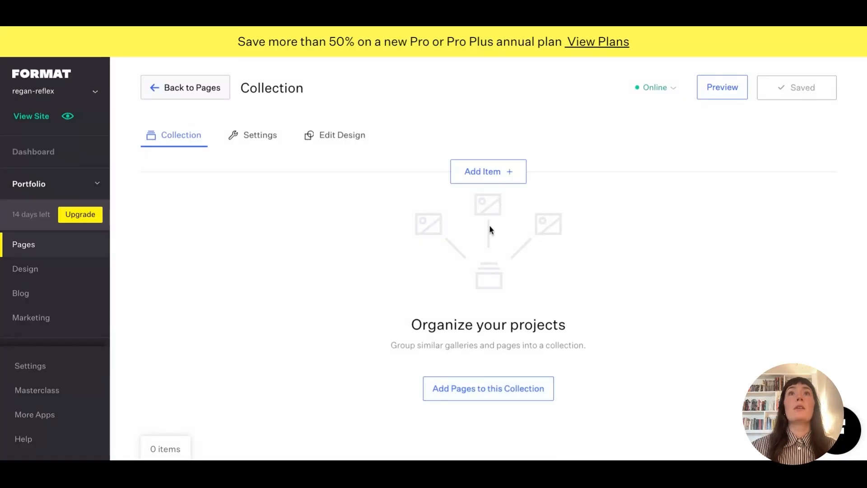
click(473, 387)
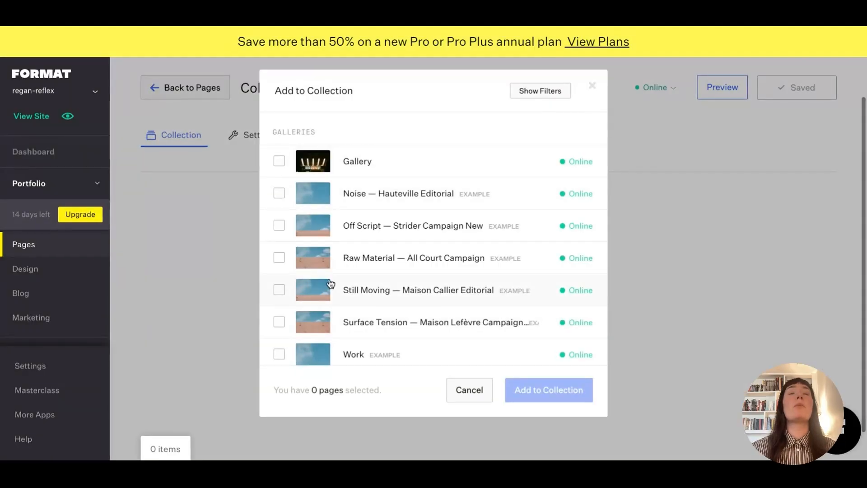
scroll(329, 279, down, 2)
scroll(332, 274, up, 2)
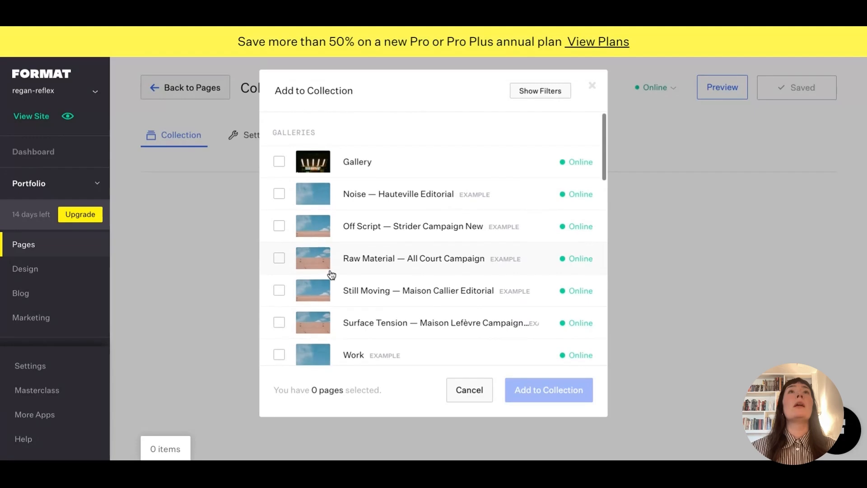
click(279, 194)
click(279, 225)
click(280, 257)
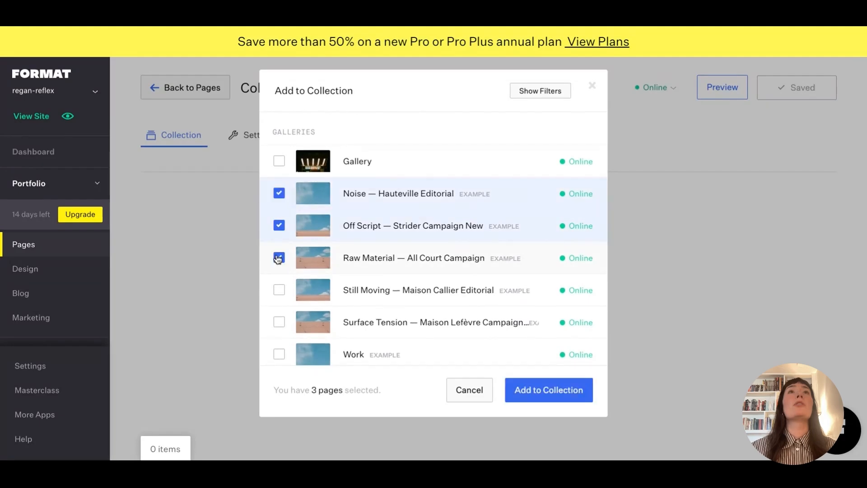
click(279, 289)
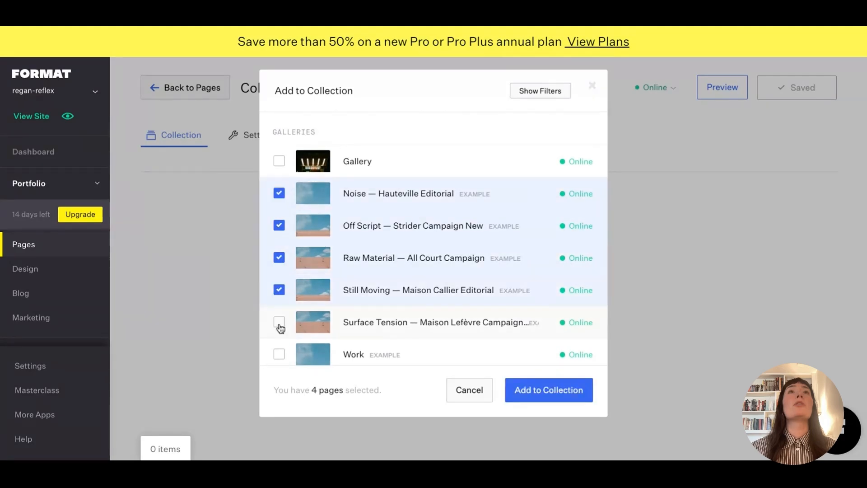
click(565, 393)
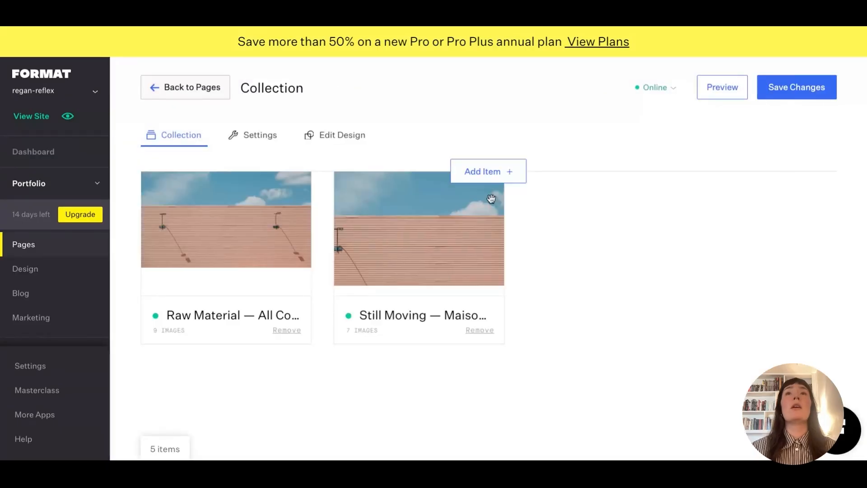
scroll(476, 258, up, 3)
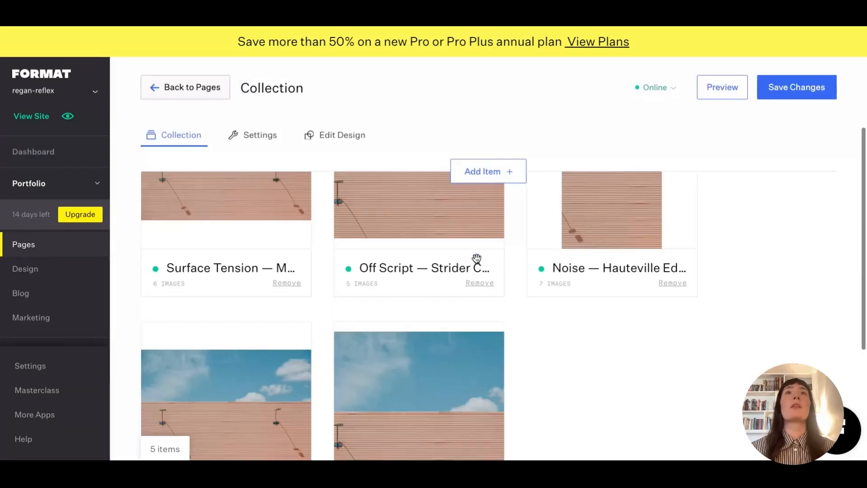
scroll(476, 284, up, 3)
click(723, 91)
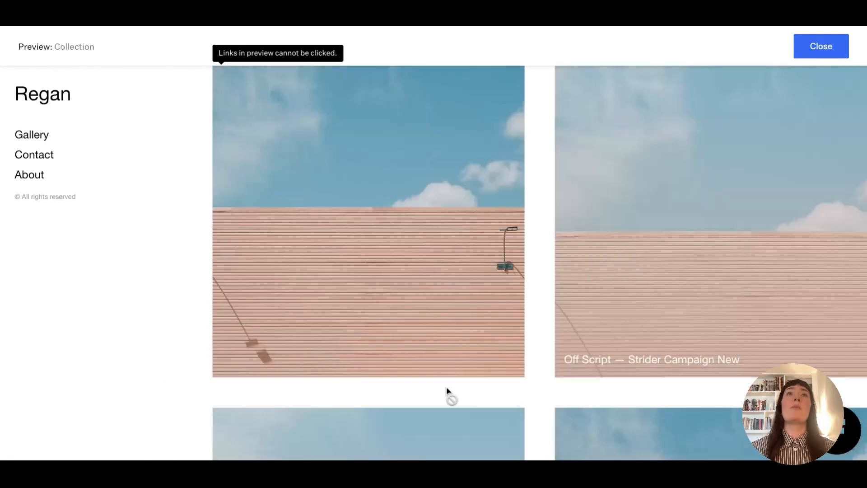
scroll(664, 359, down, 3)
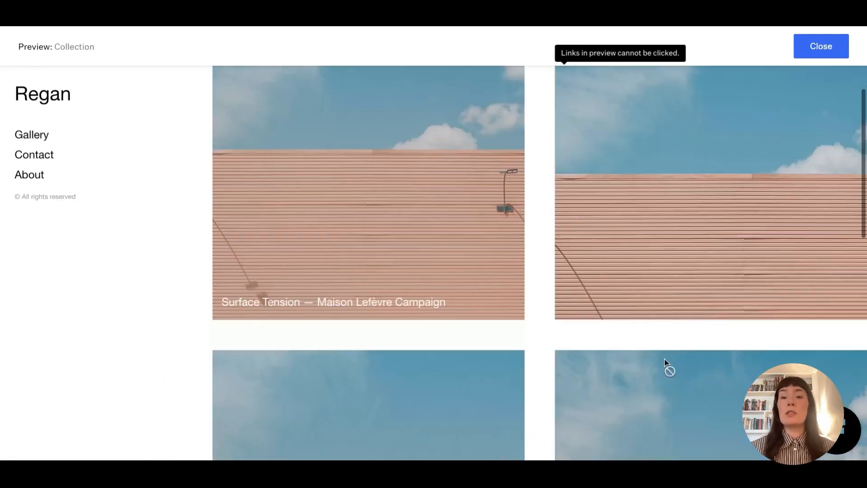
scroll(662, 368, up, 2)
scroll(660, 377, up, 1)
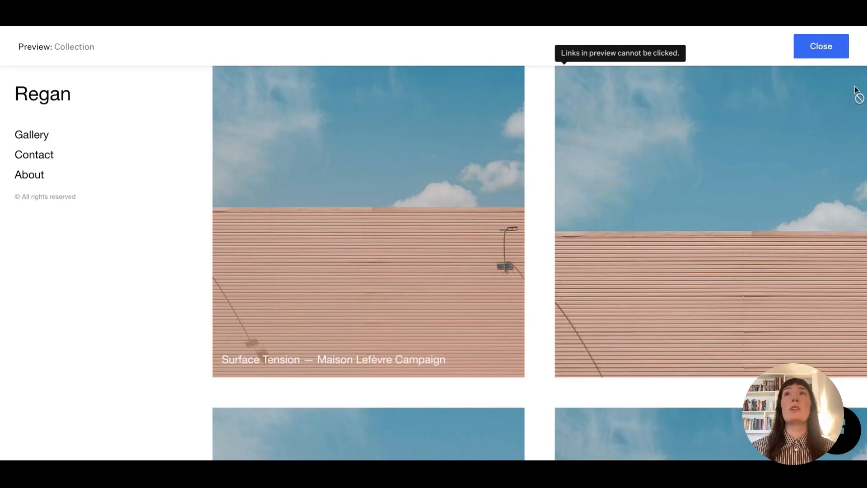
click(821, 46)
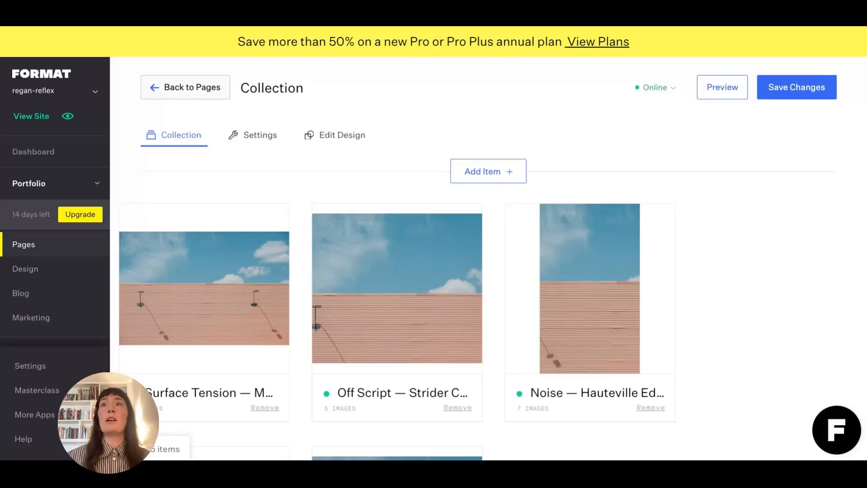
Choose Talk to Us from the round F help button to start a support chat.
click(836, 429)
click(709, 327)
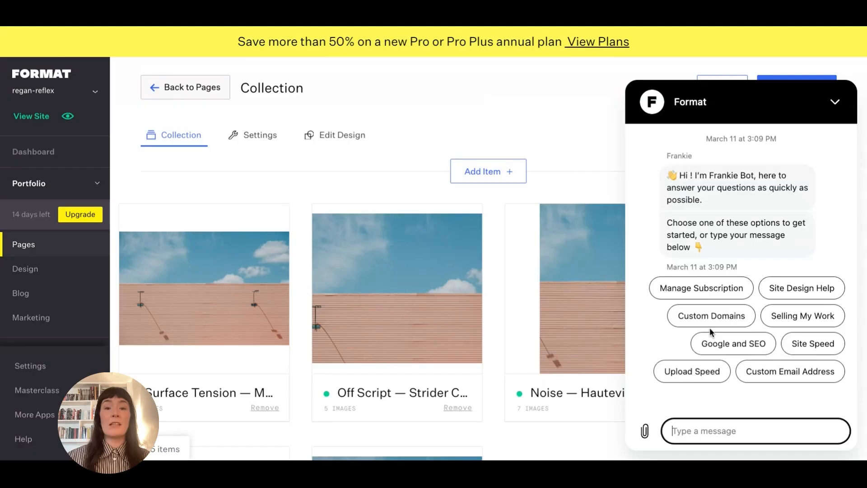